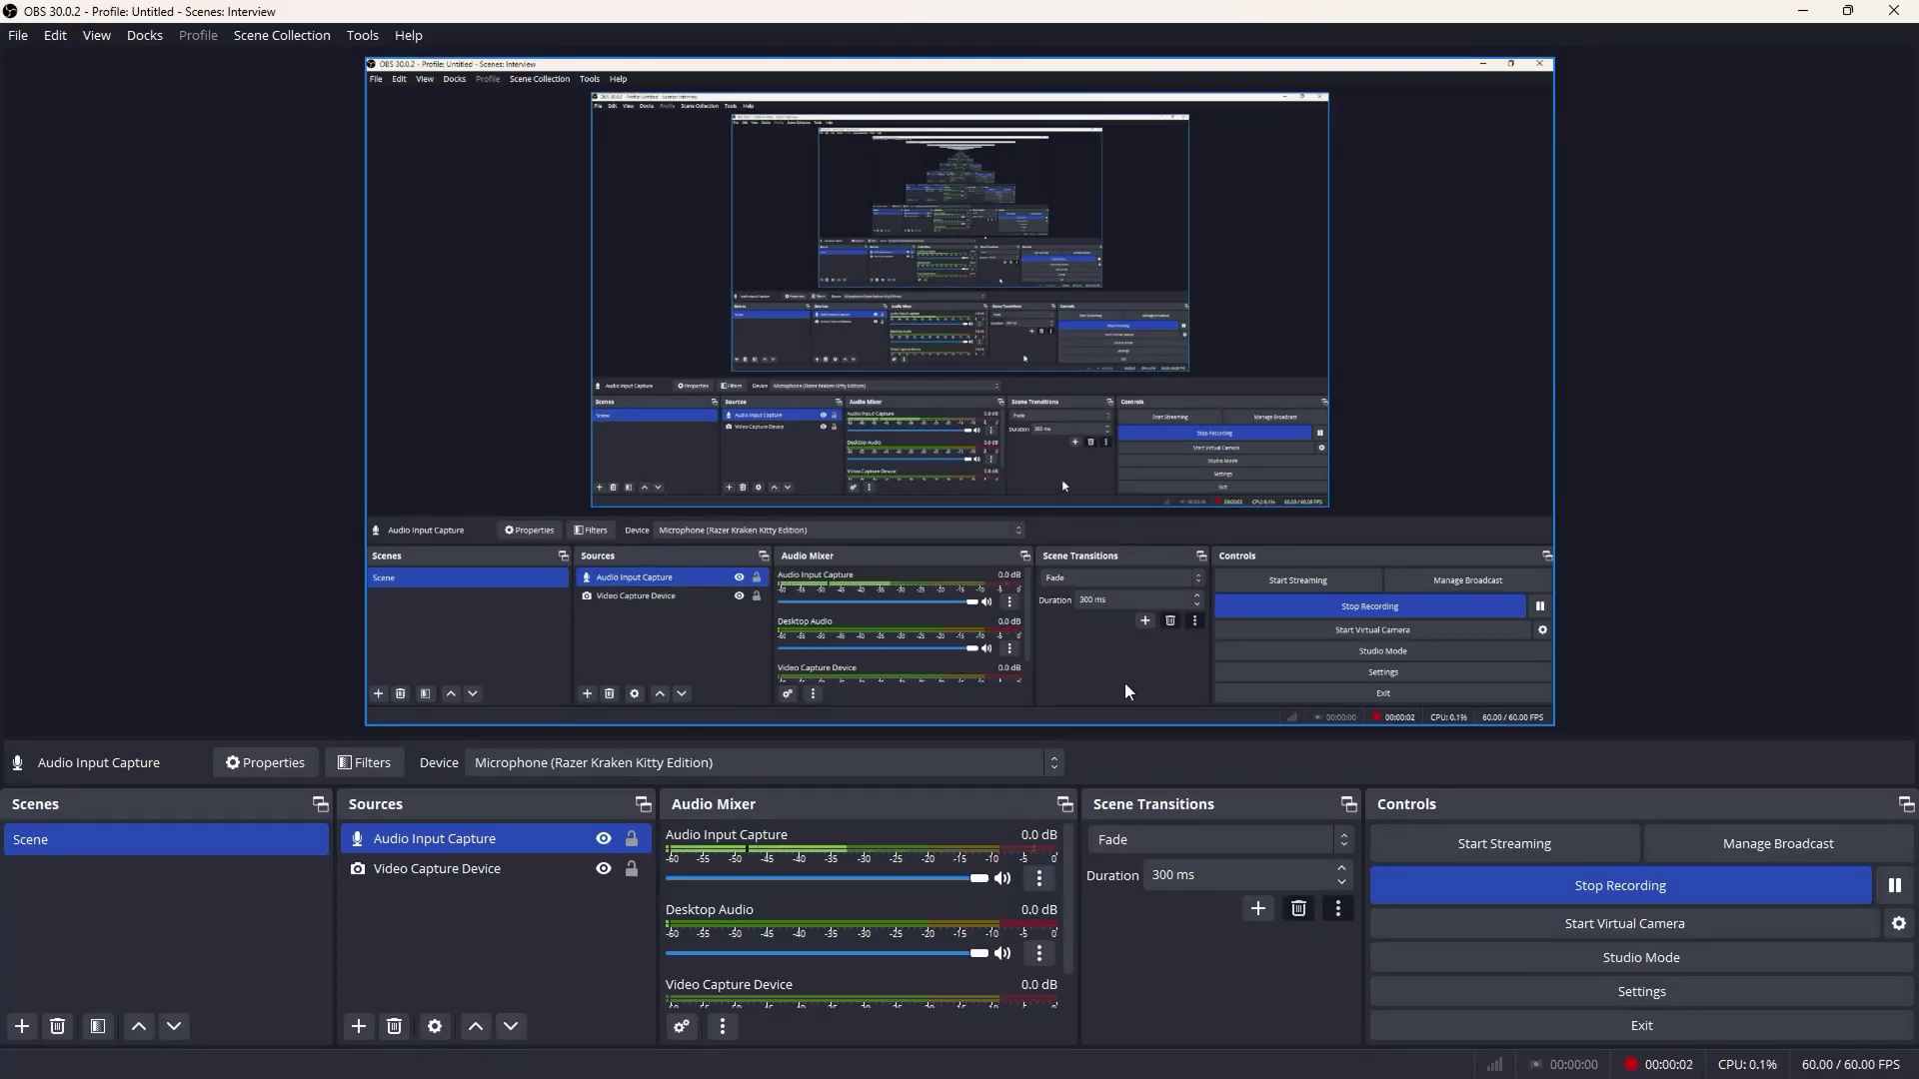
# Step: Switch from OBS Studio to the Opera GX window with the 'Gentlemen of the Row' thread
pyautogui.moveTo(937, 1067)
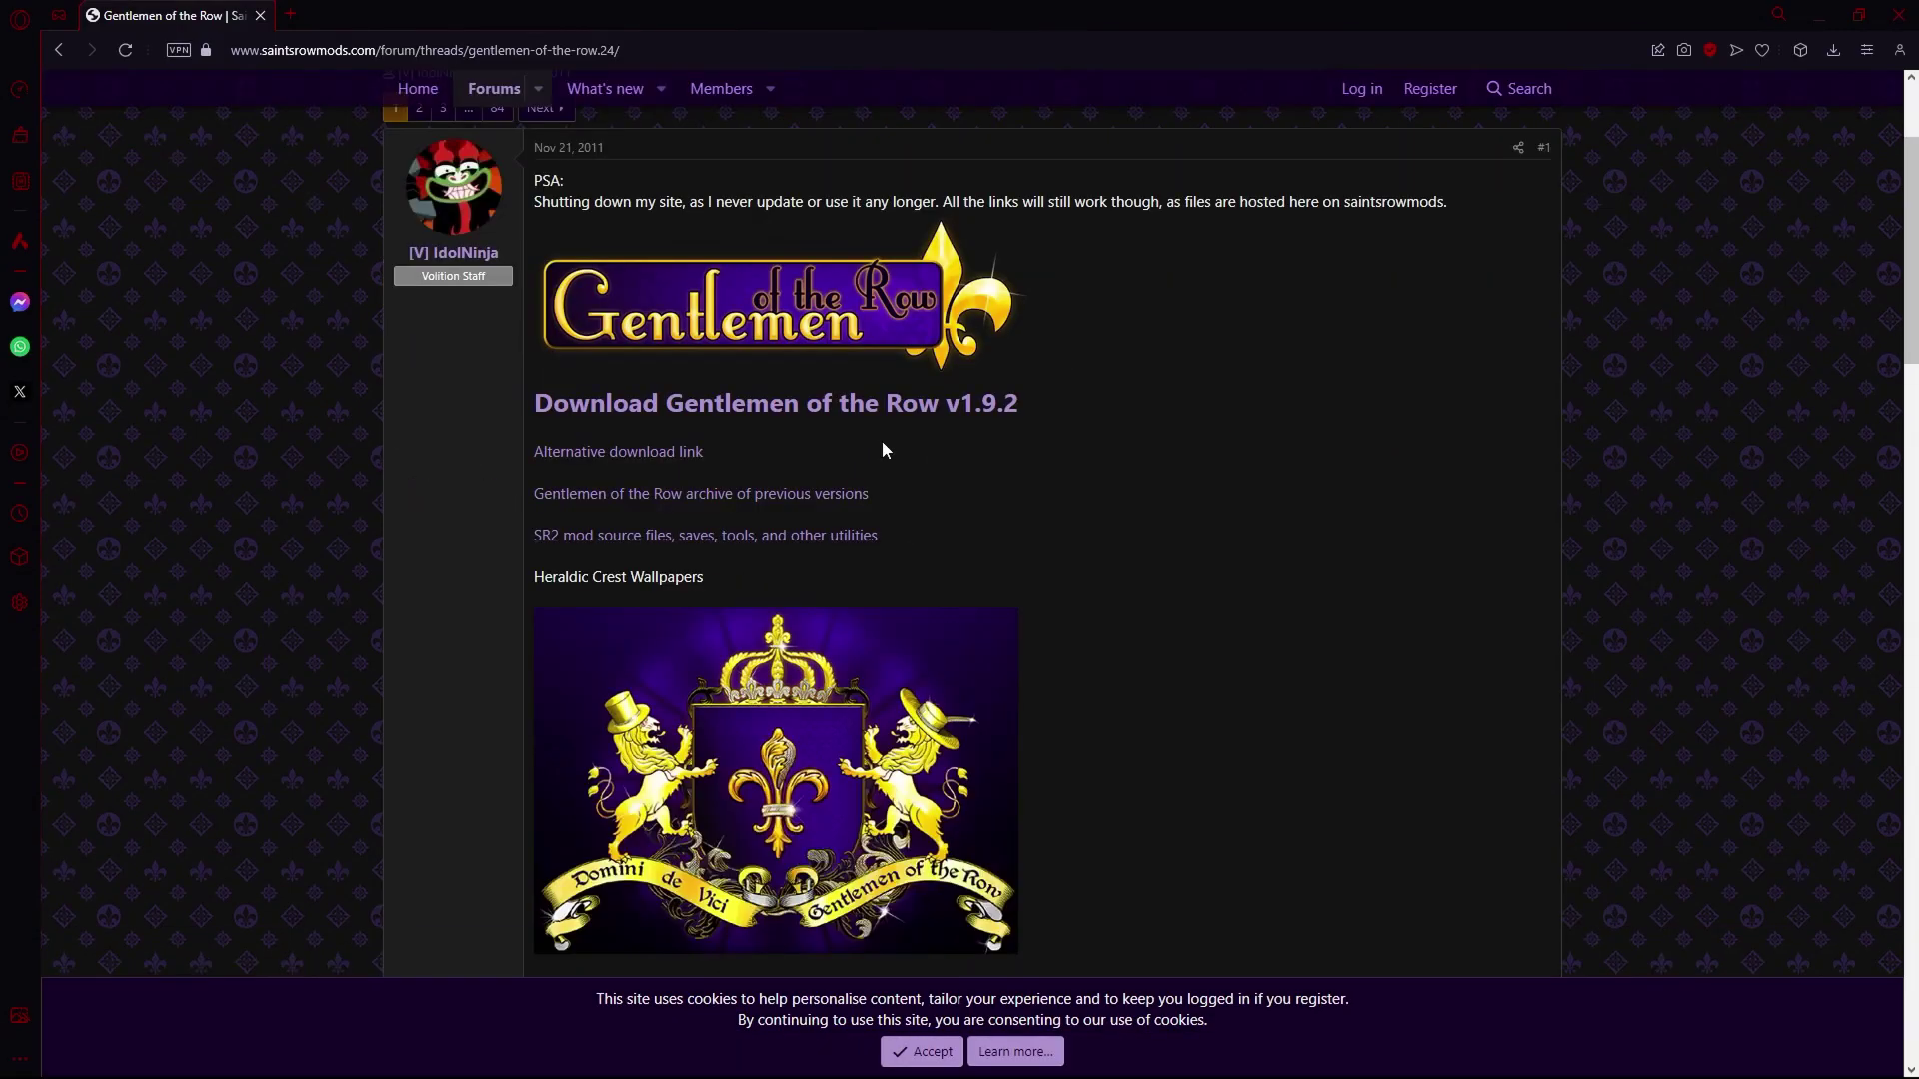
# Step: Scroll the forum thread to the Download Gentlemen of the Row v1.9.2 link
pyautogui.scroll(2, 883, 594)
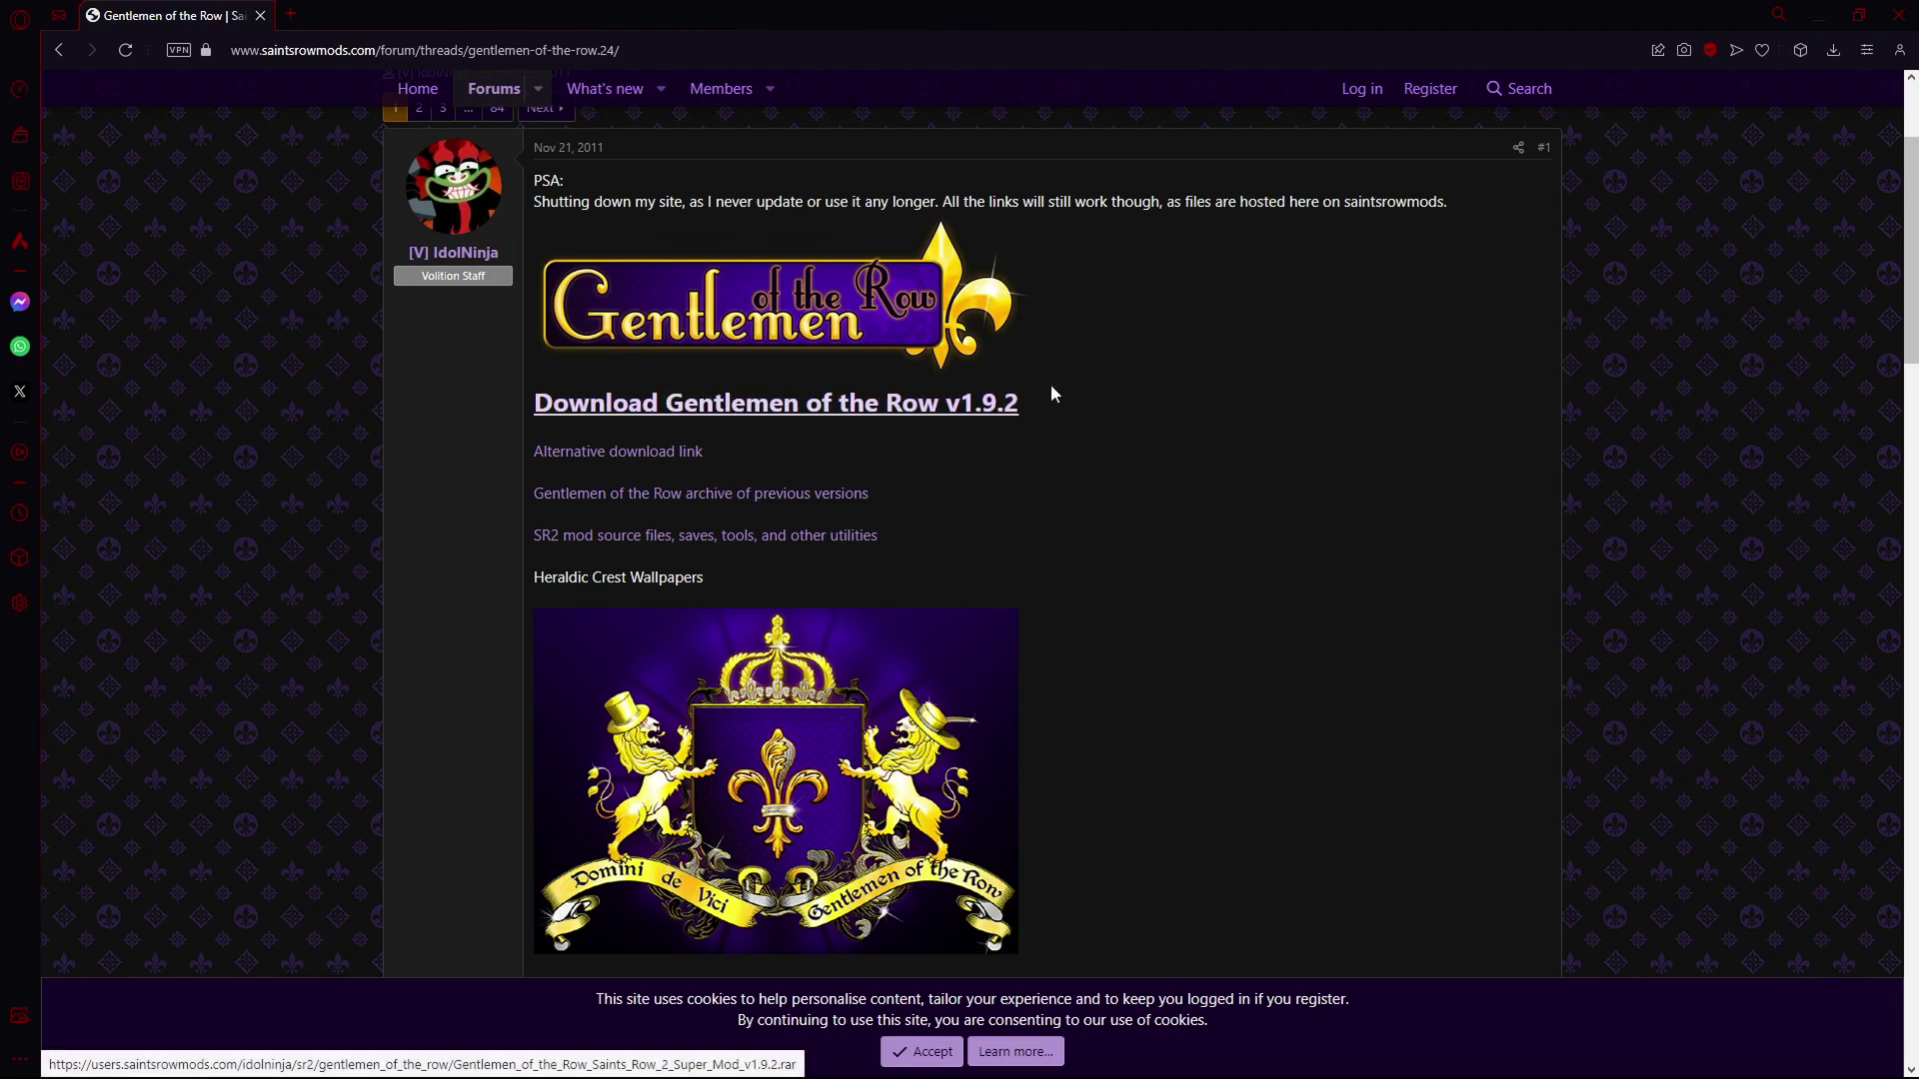
# Step: Minimize the browser and open the Downloads folder in File Explorer
pyautogui.click(1819, 22)
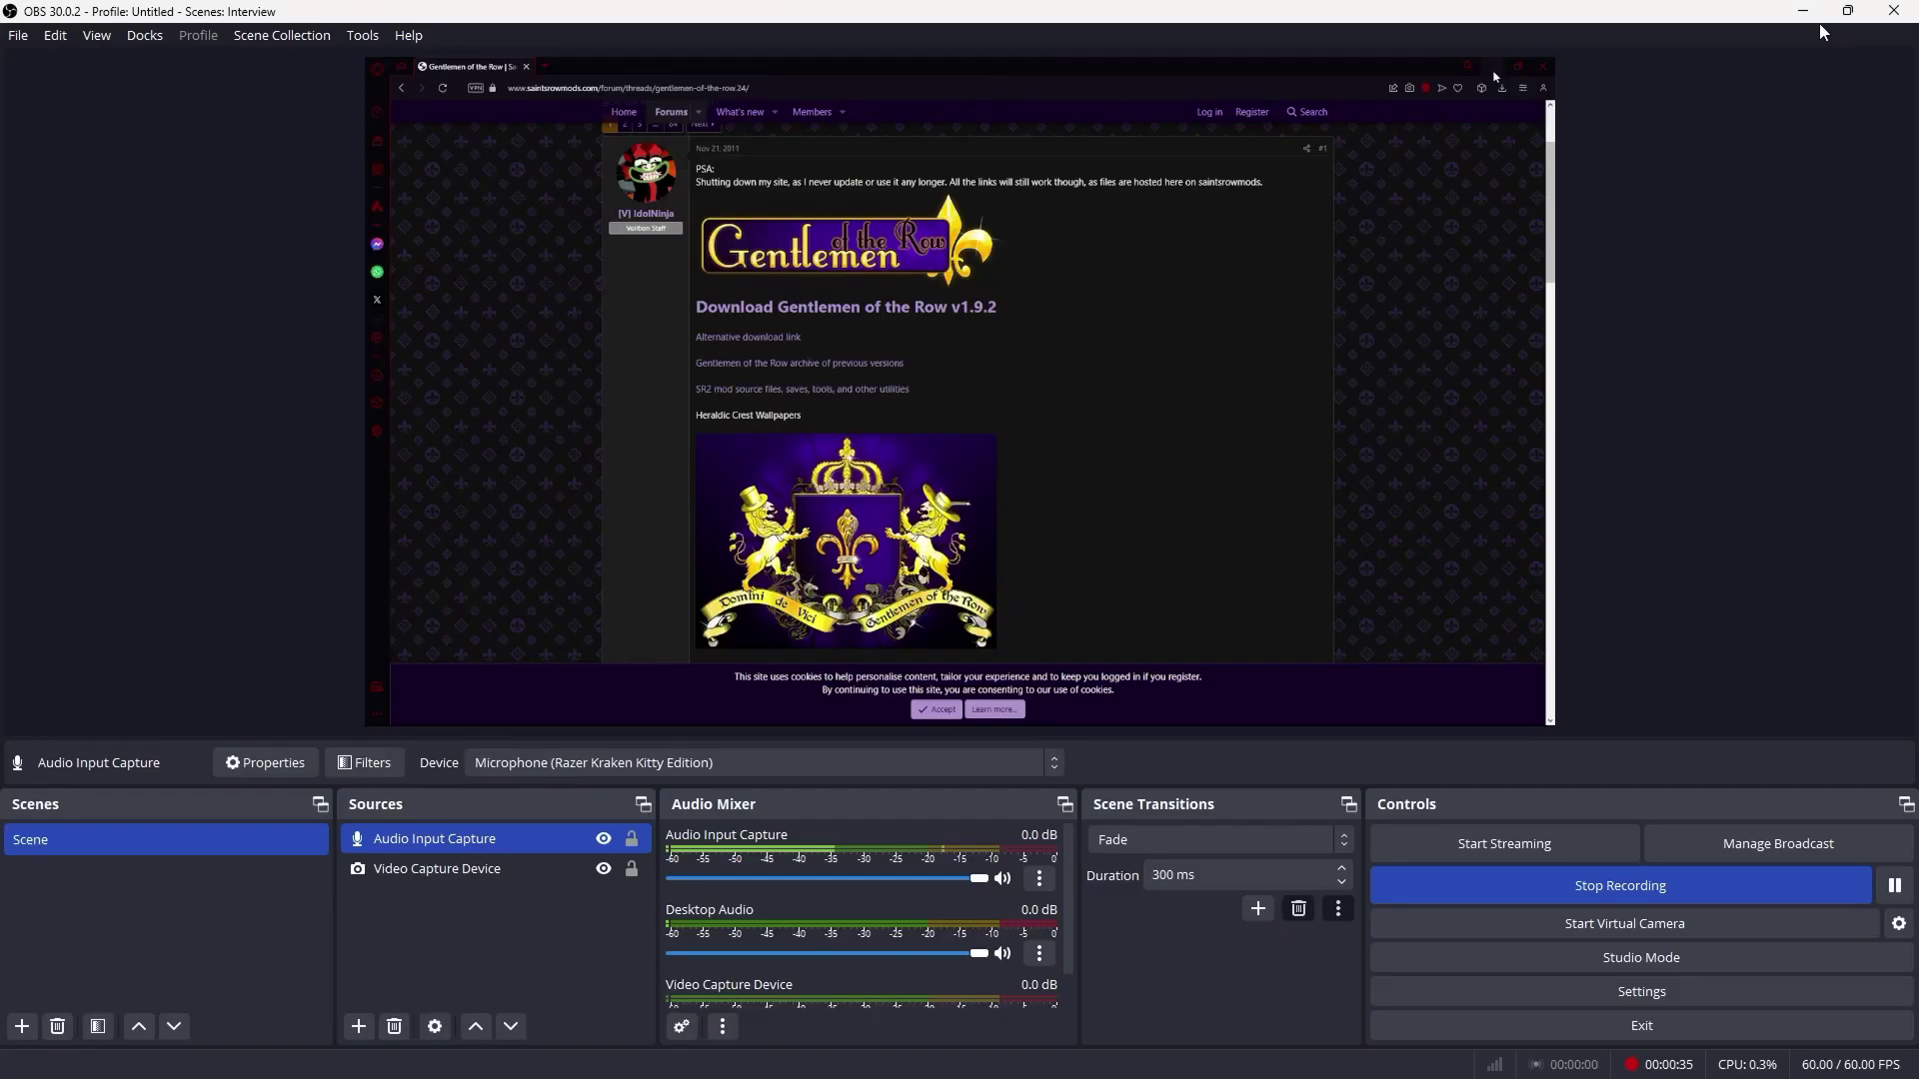
pyautogui.click(980, 1048)
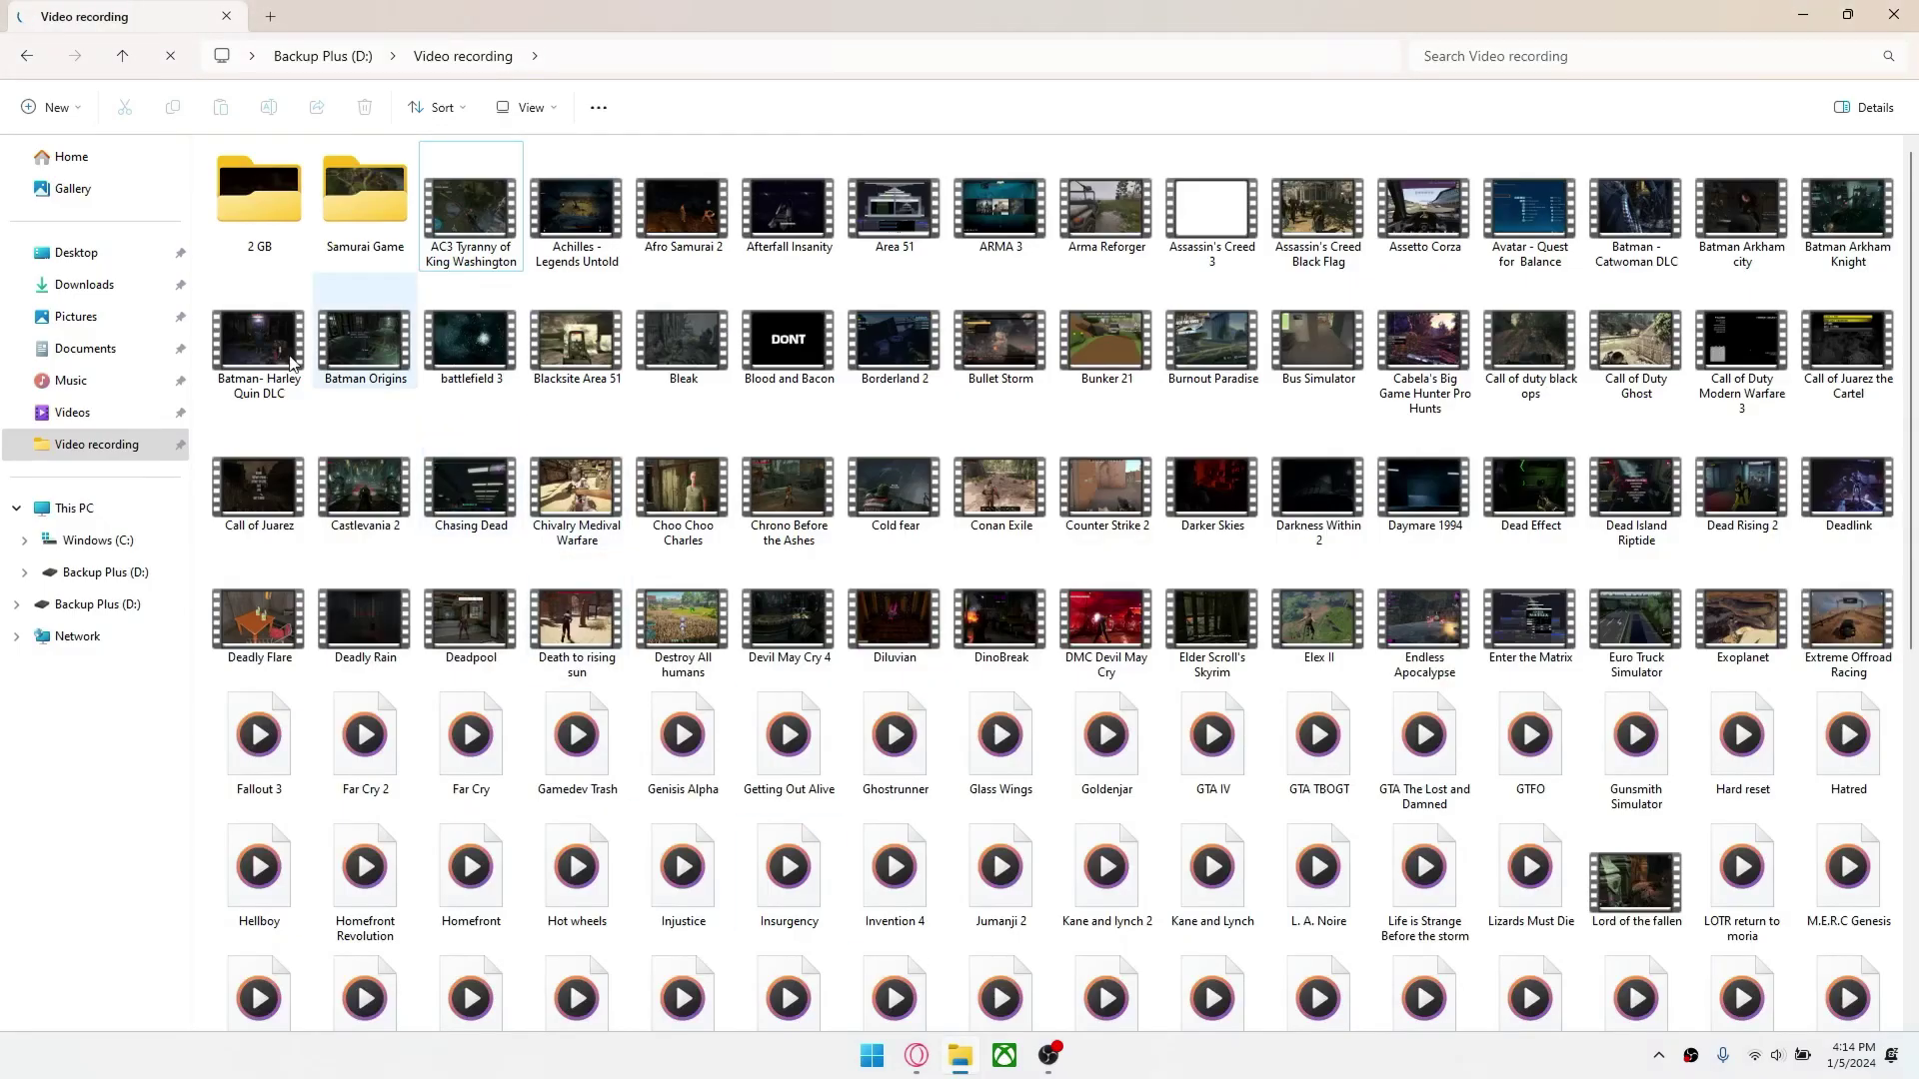
pyautogui.click(94, 284)
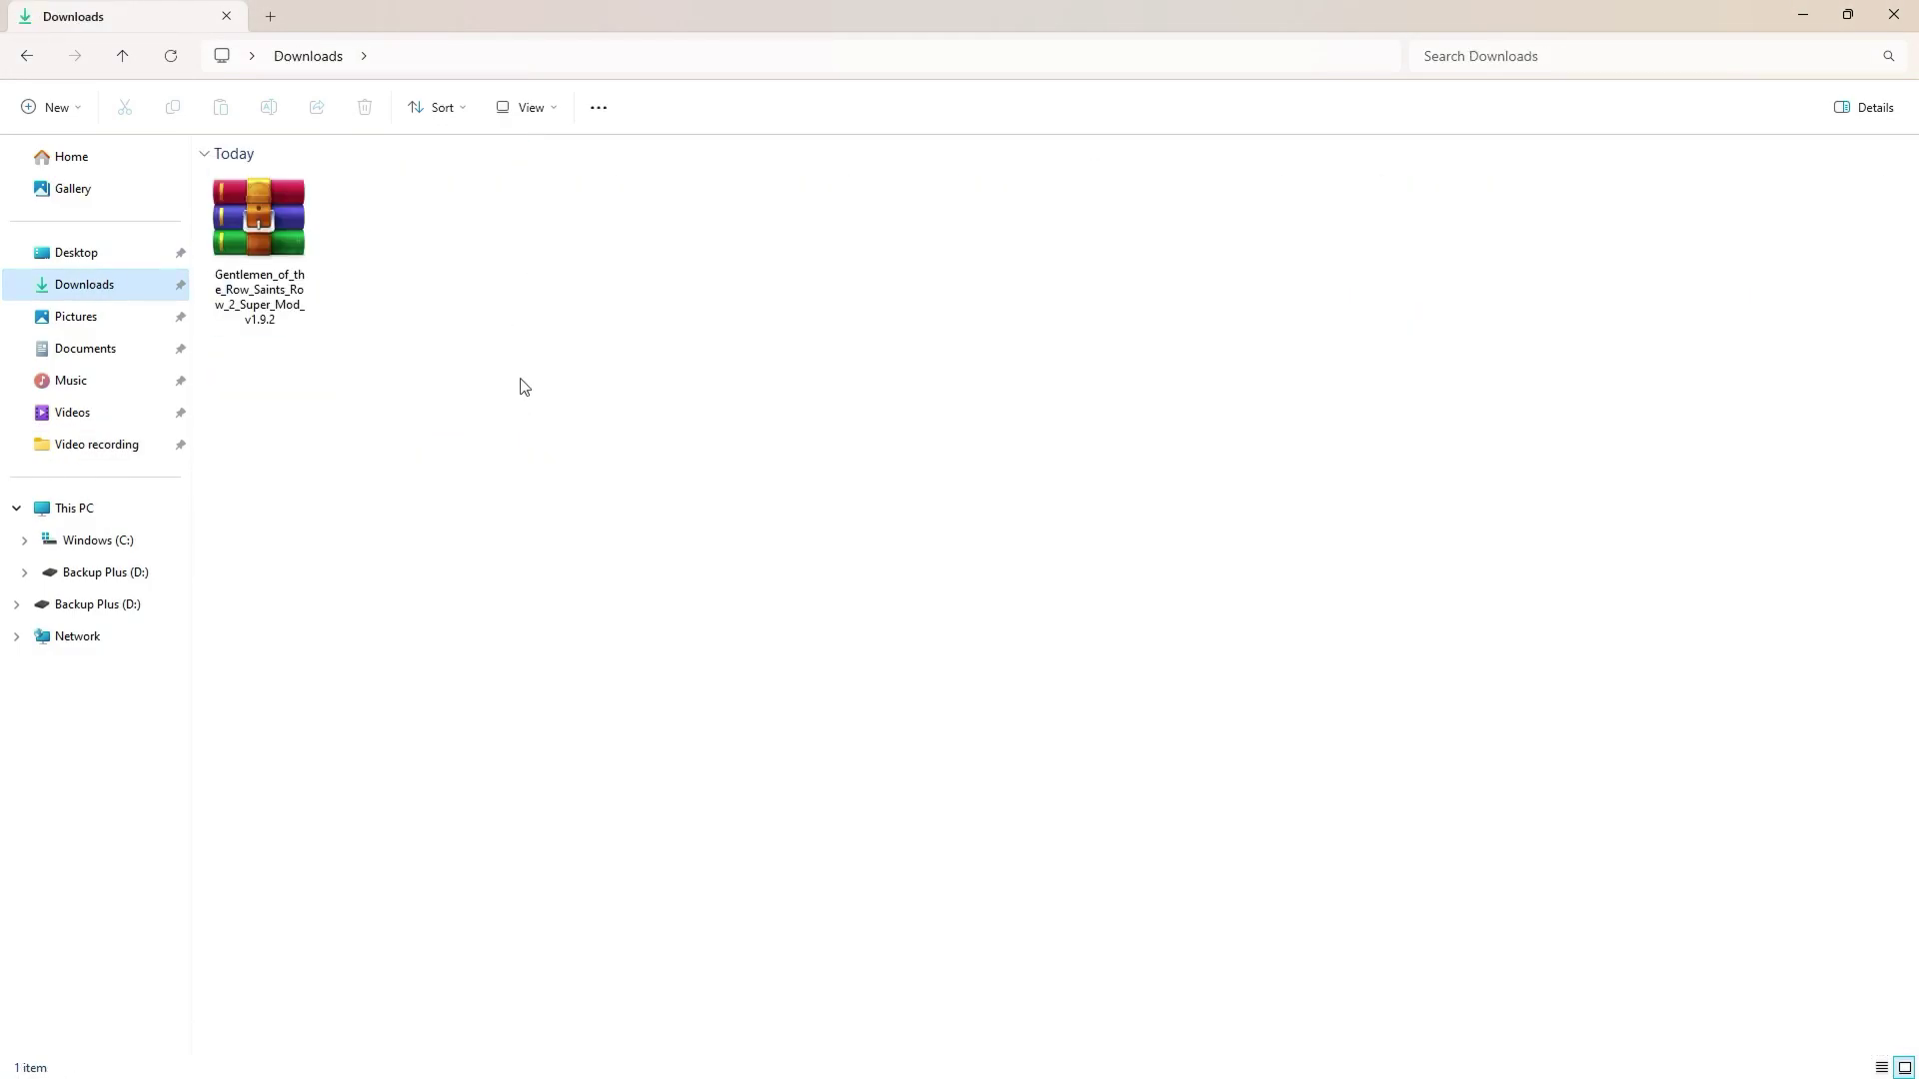
# Step: Extract the Gentlemen of the Row v1.9.2 archive here with WinRAR and open the extracted folder
pyautogui.click(254, 219)
pyautogui.rightClick(254, 220)
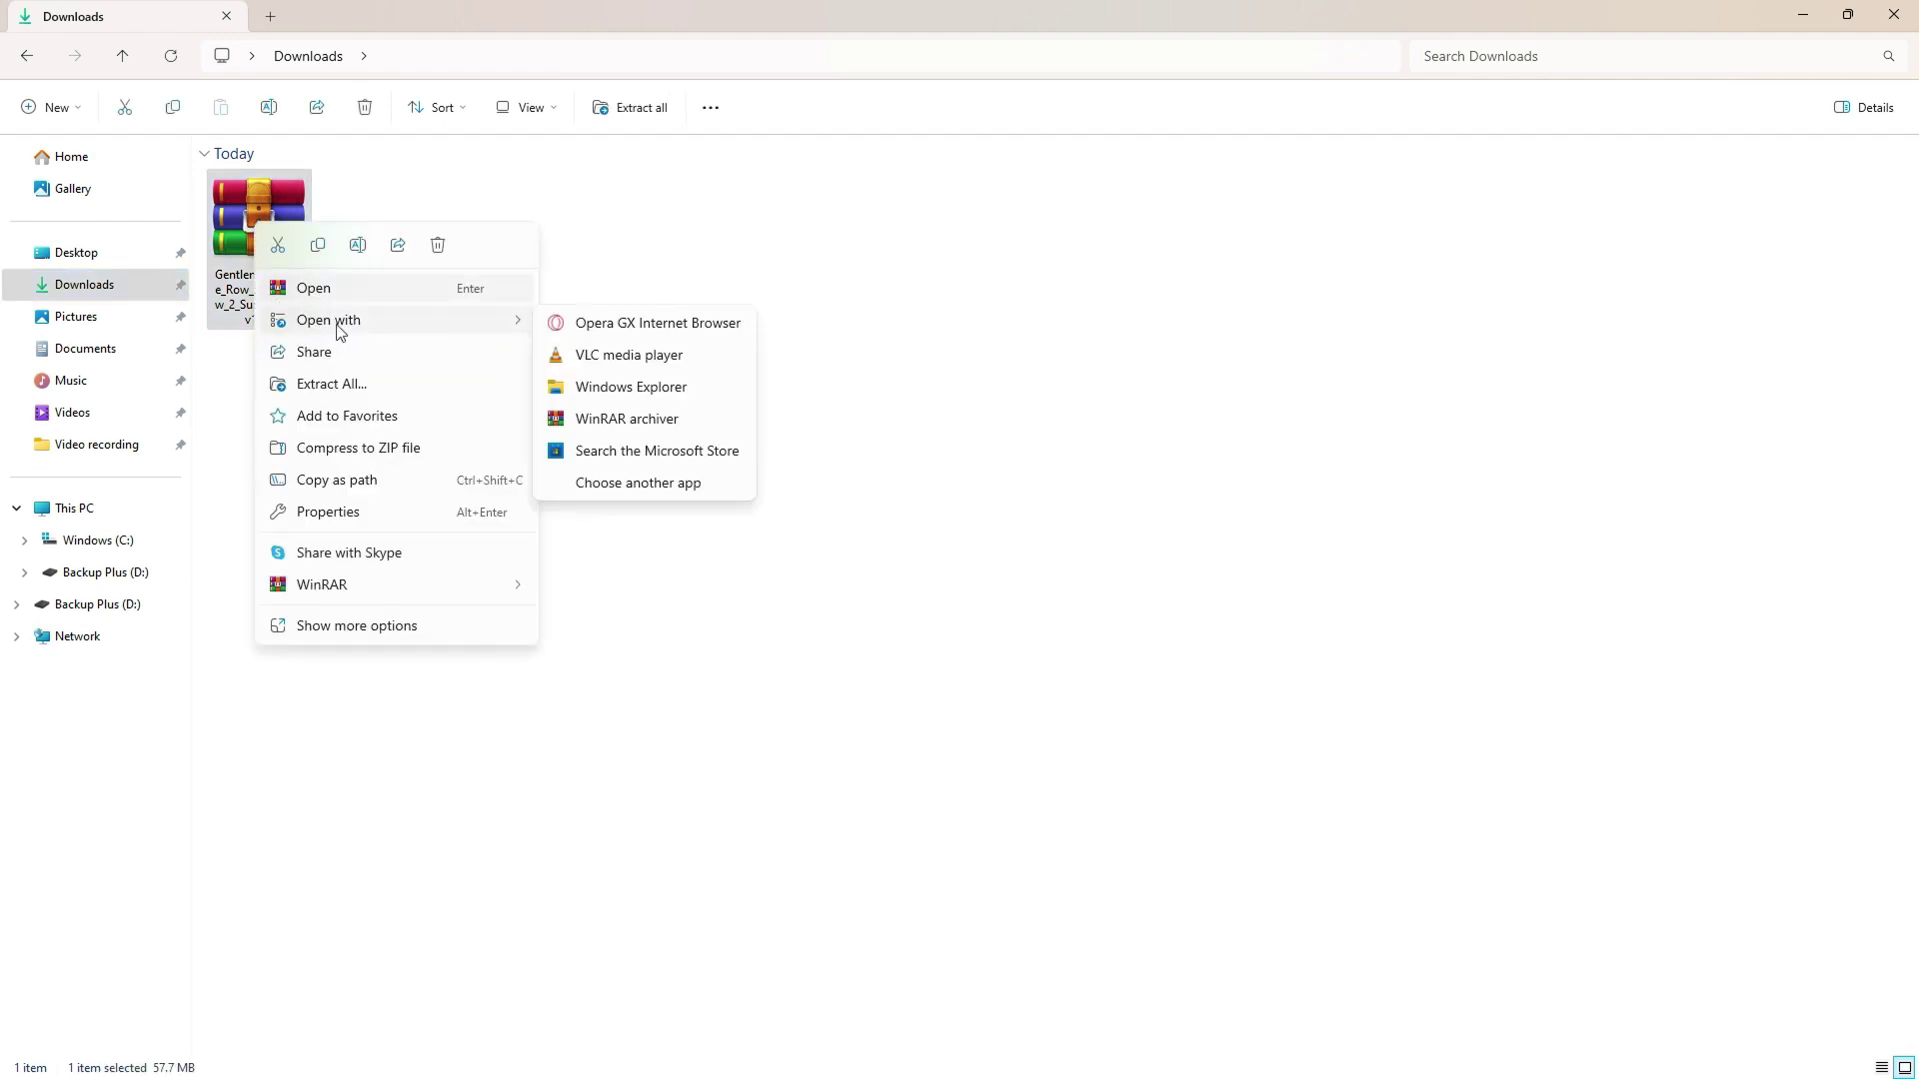
pyautogui.moveTo(459, 587)
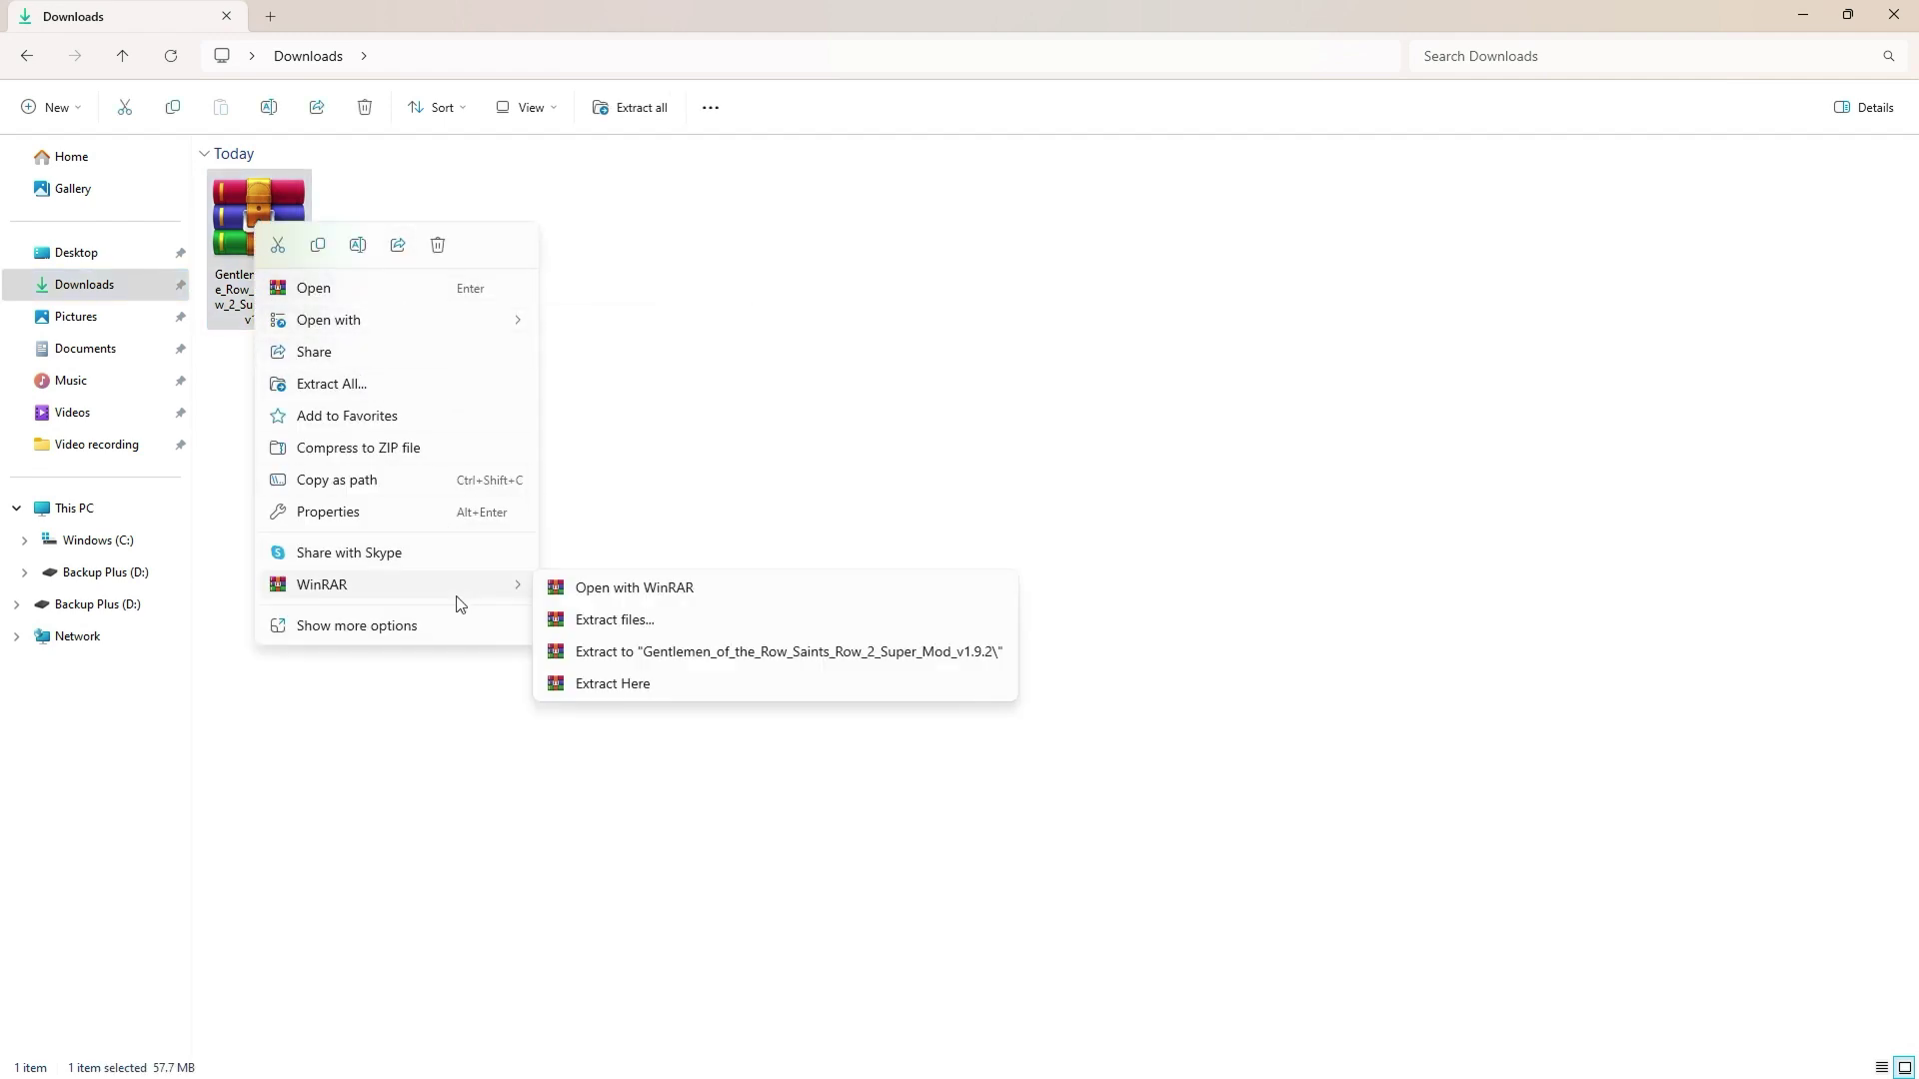
pyautogui.click(640, 680)
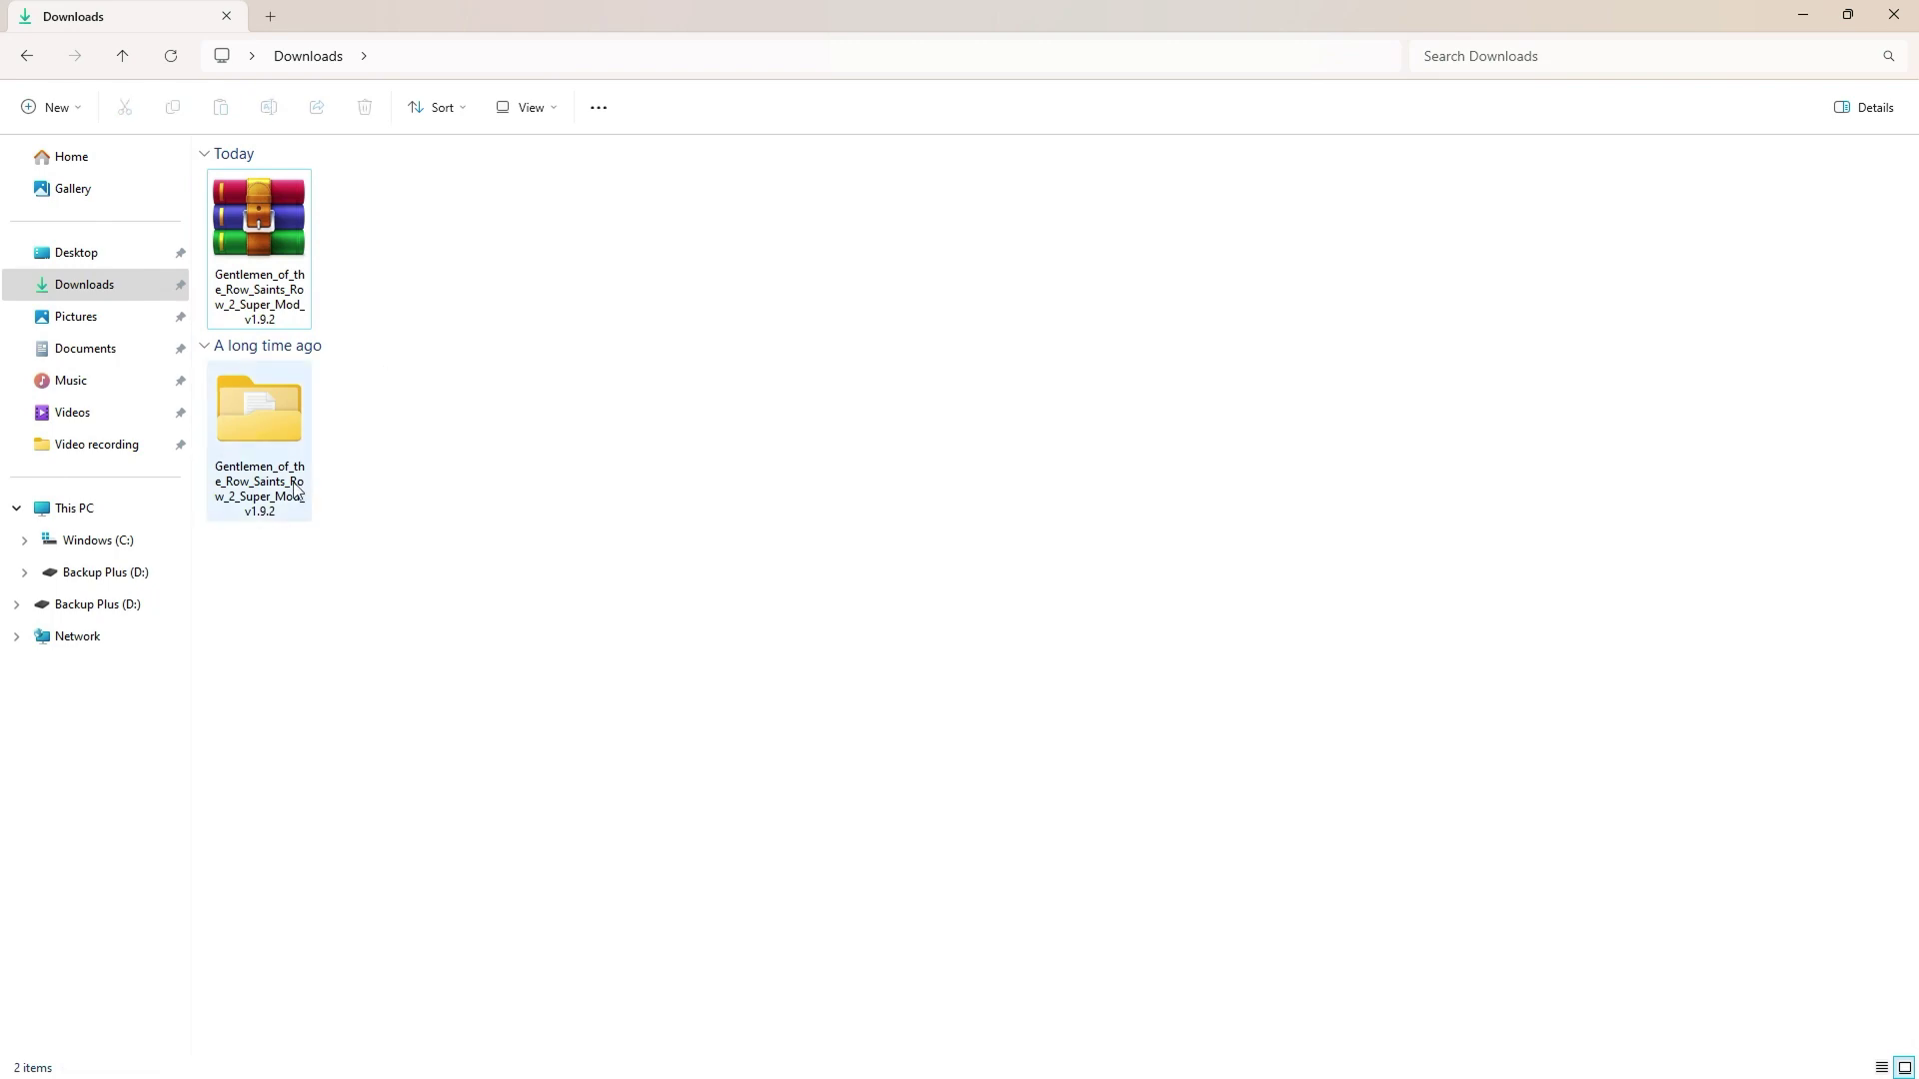
pyautogui.doubleClick(293, 483)
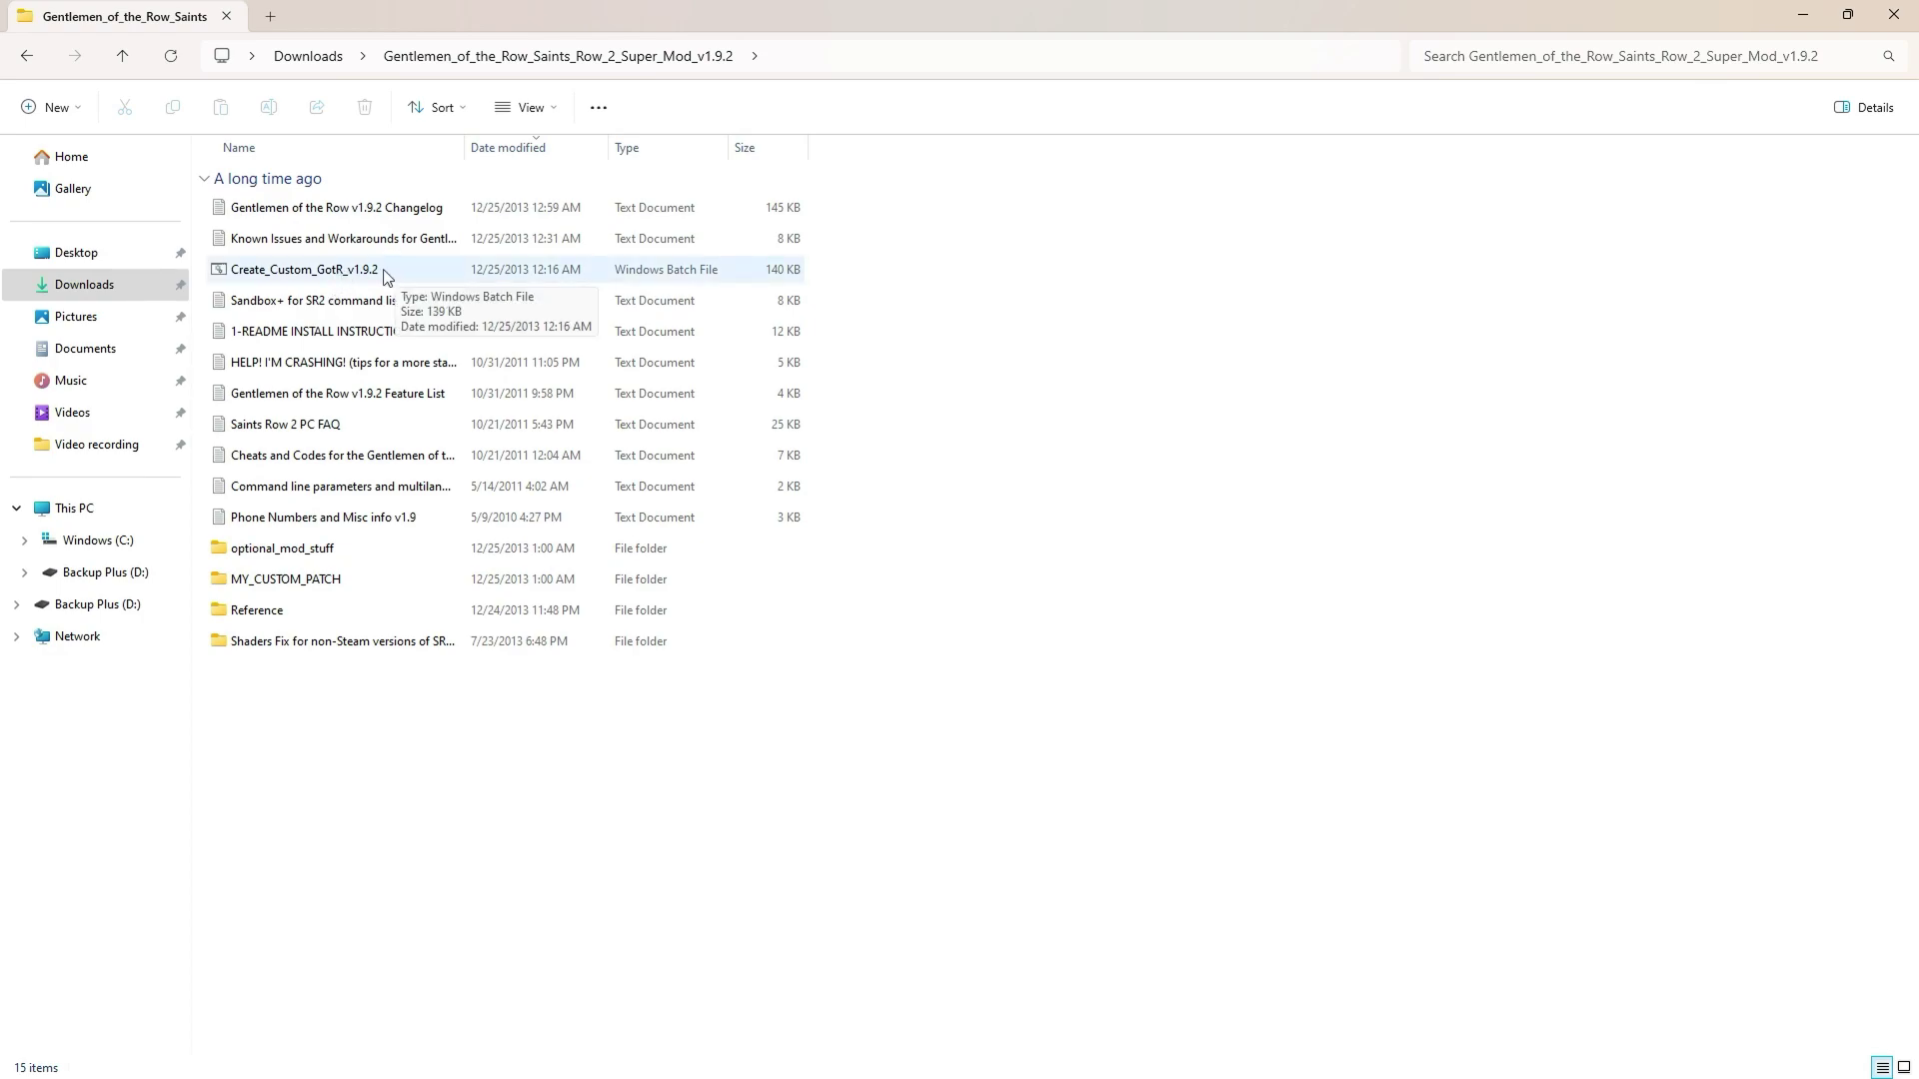
# Step: Run Create_Custom_GotR_v1.9.2 and continue past its welcome screen into the optional mod installer
pyautogui.doubleClick(334, 280)
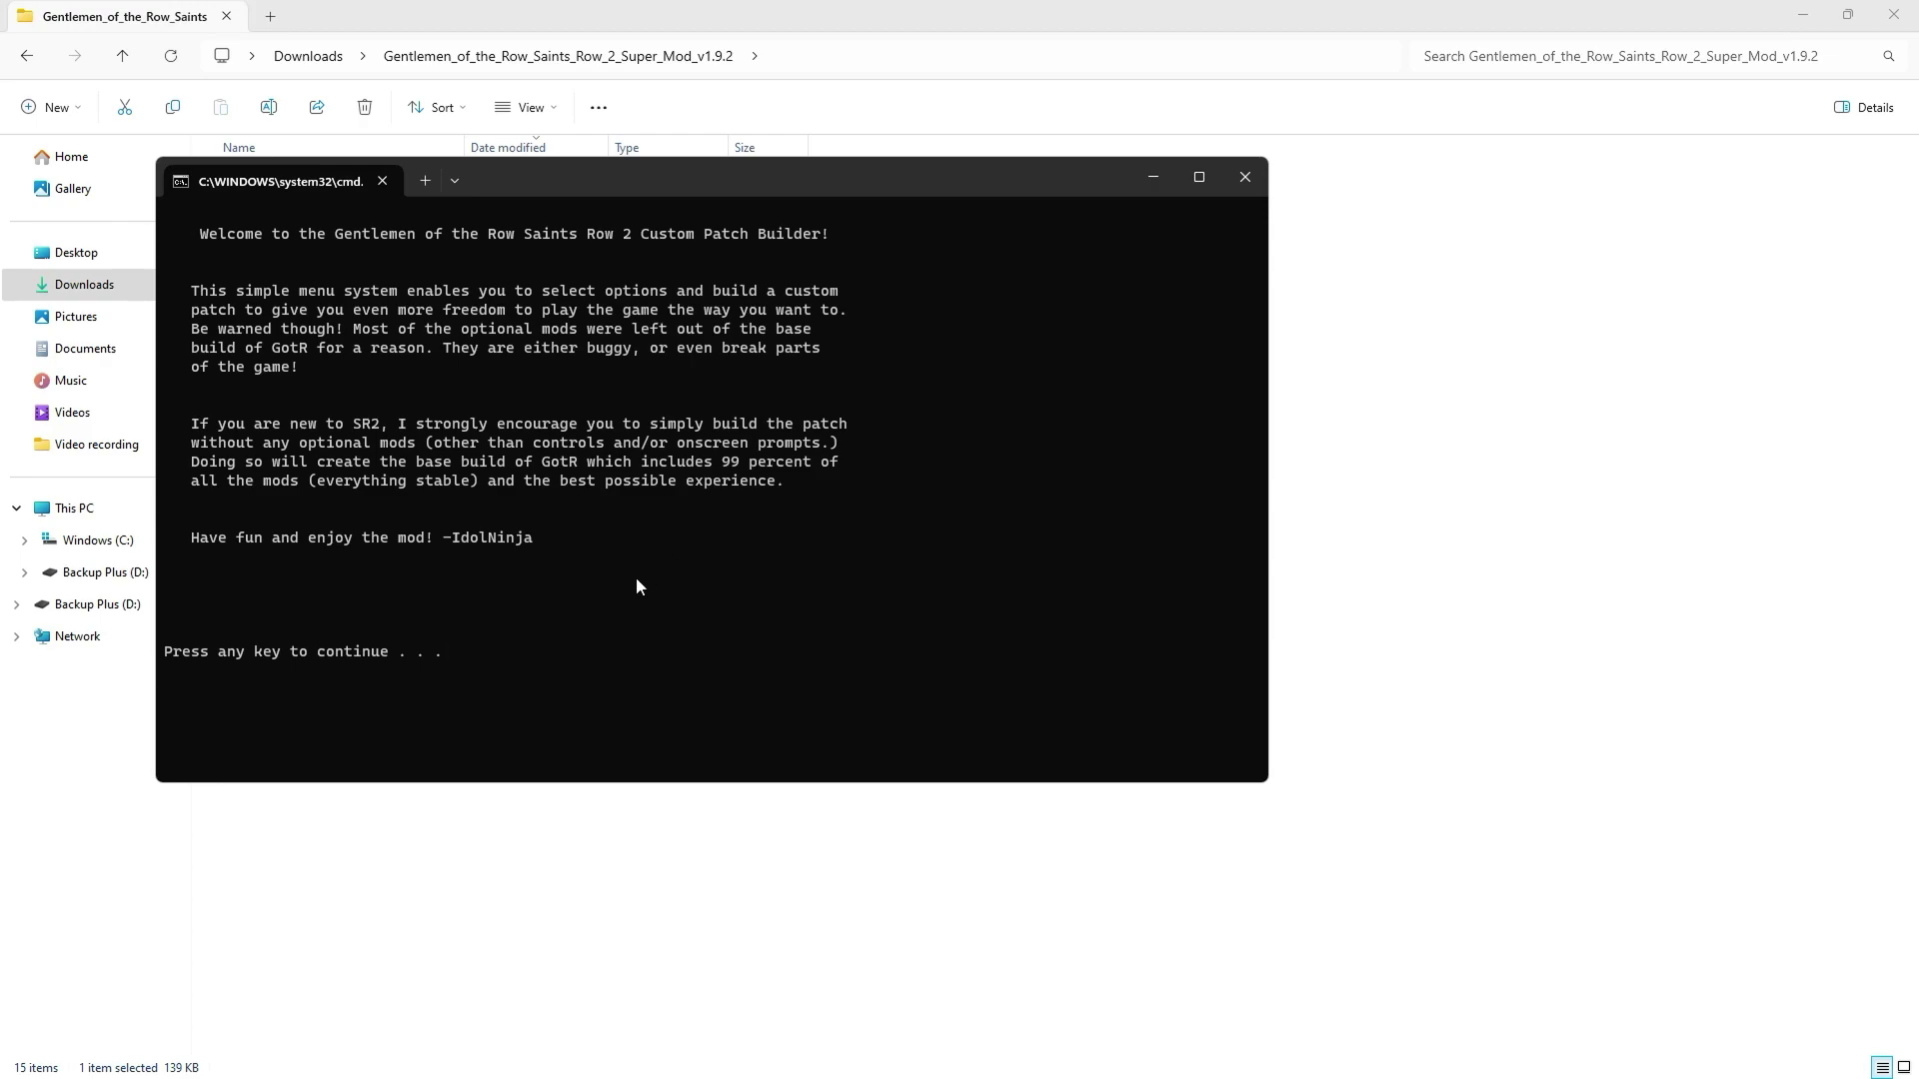
pyautogui.press('Return')
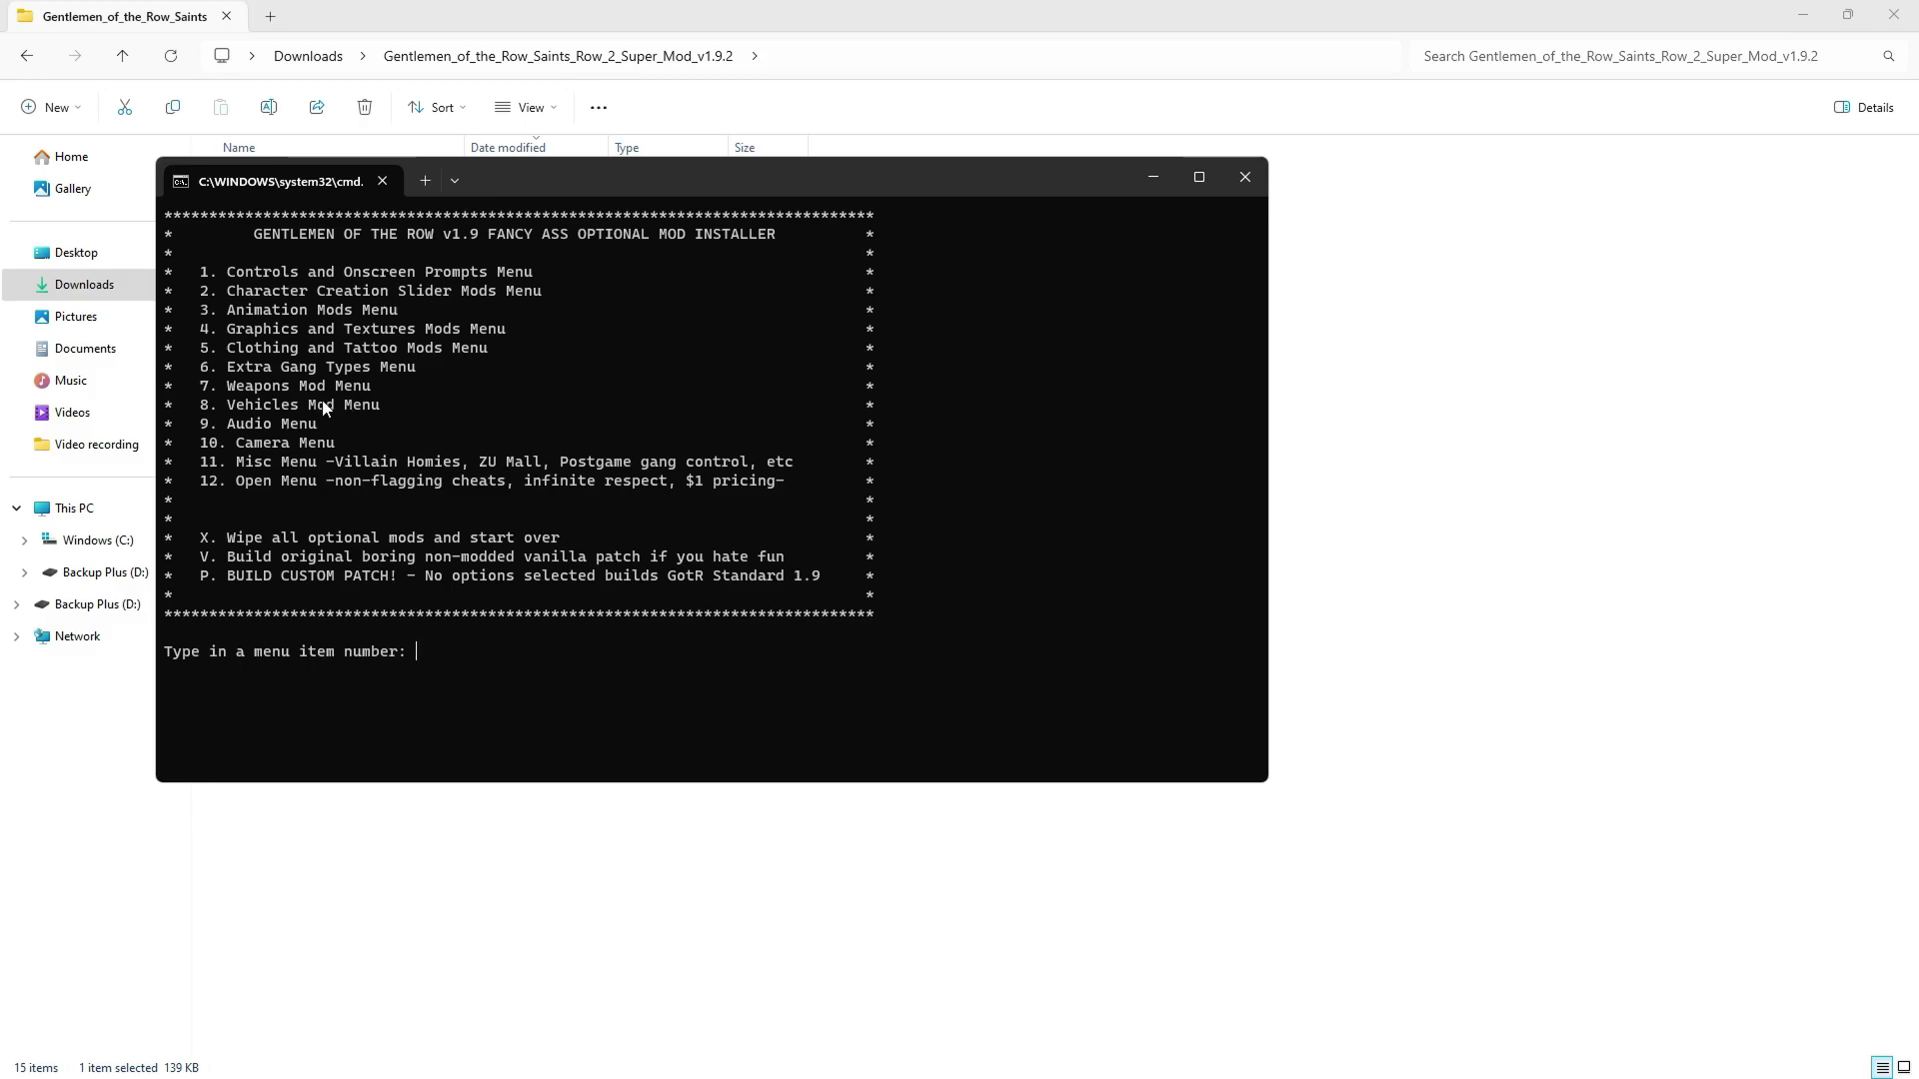
# Step: Browse the Graphics (4) and Weapon (7) mod menus without selecting any, then build the patch with p
pyautogui.write('4')
pyautogui.press('Return')
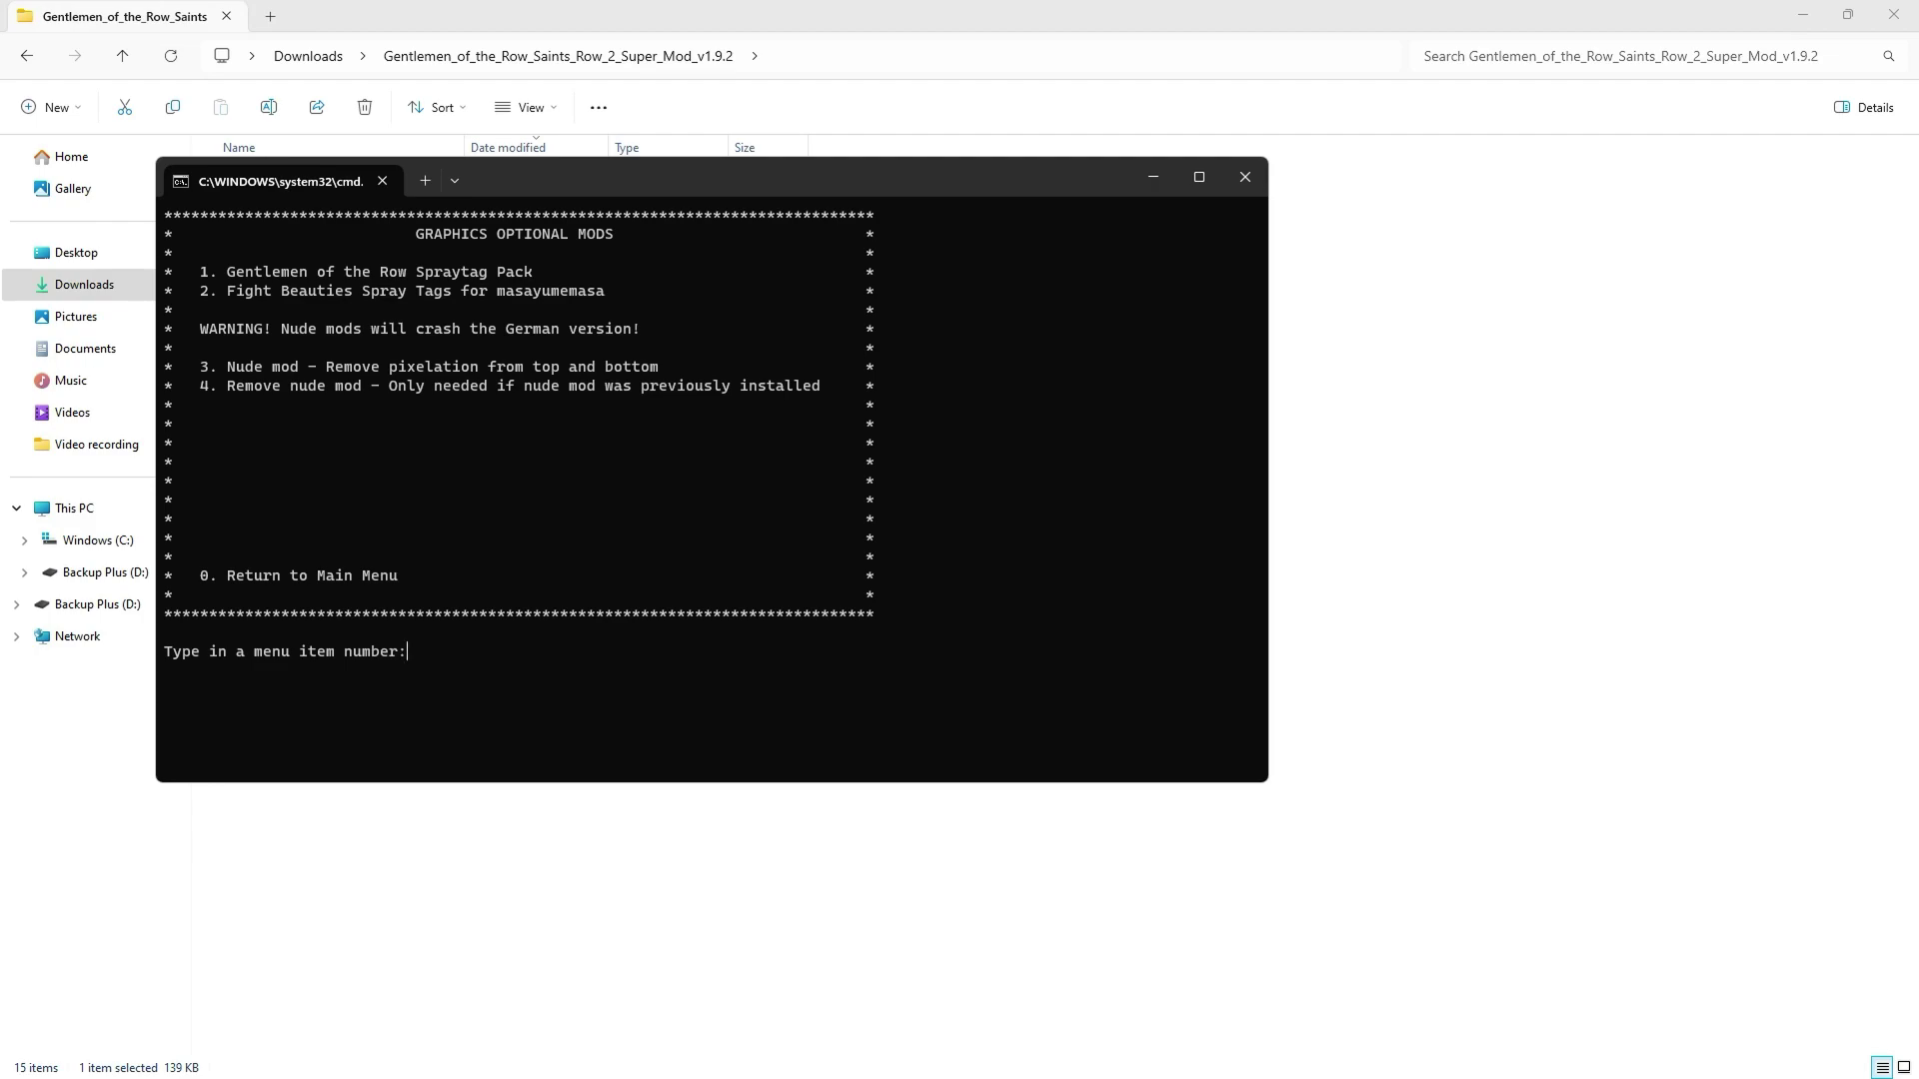
pyautogui.write('0')
pyautogui.press('Return')
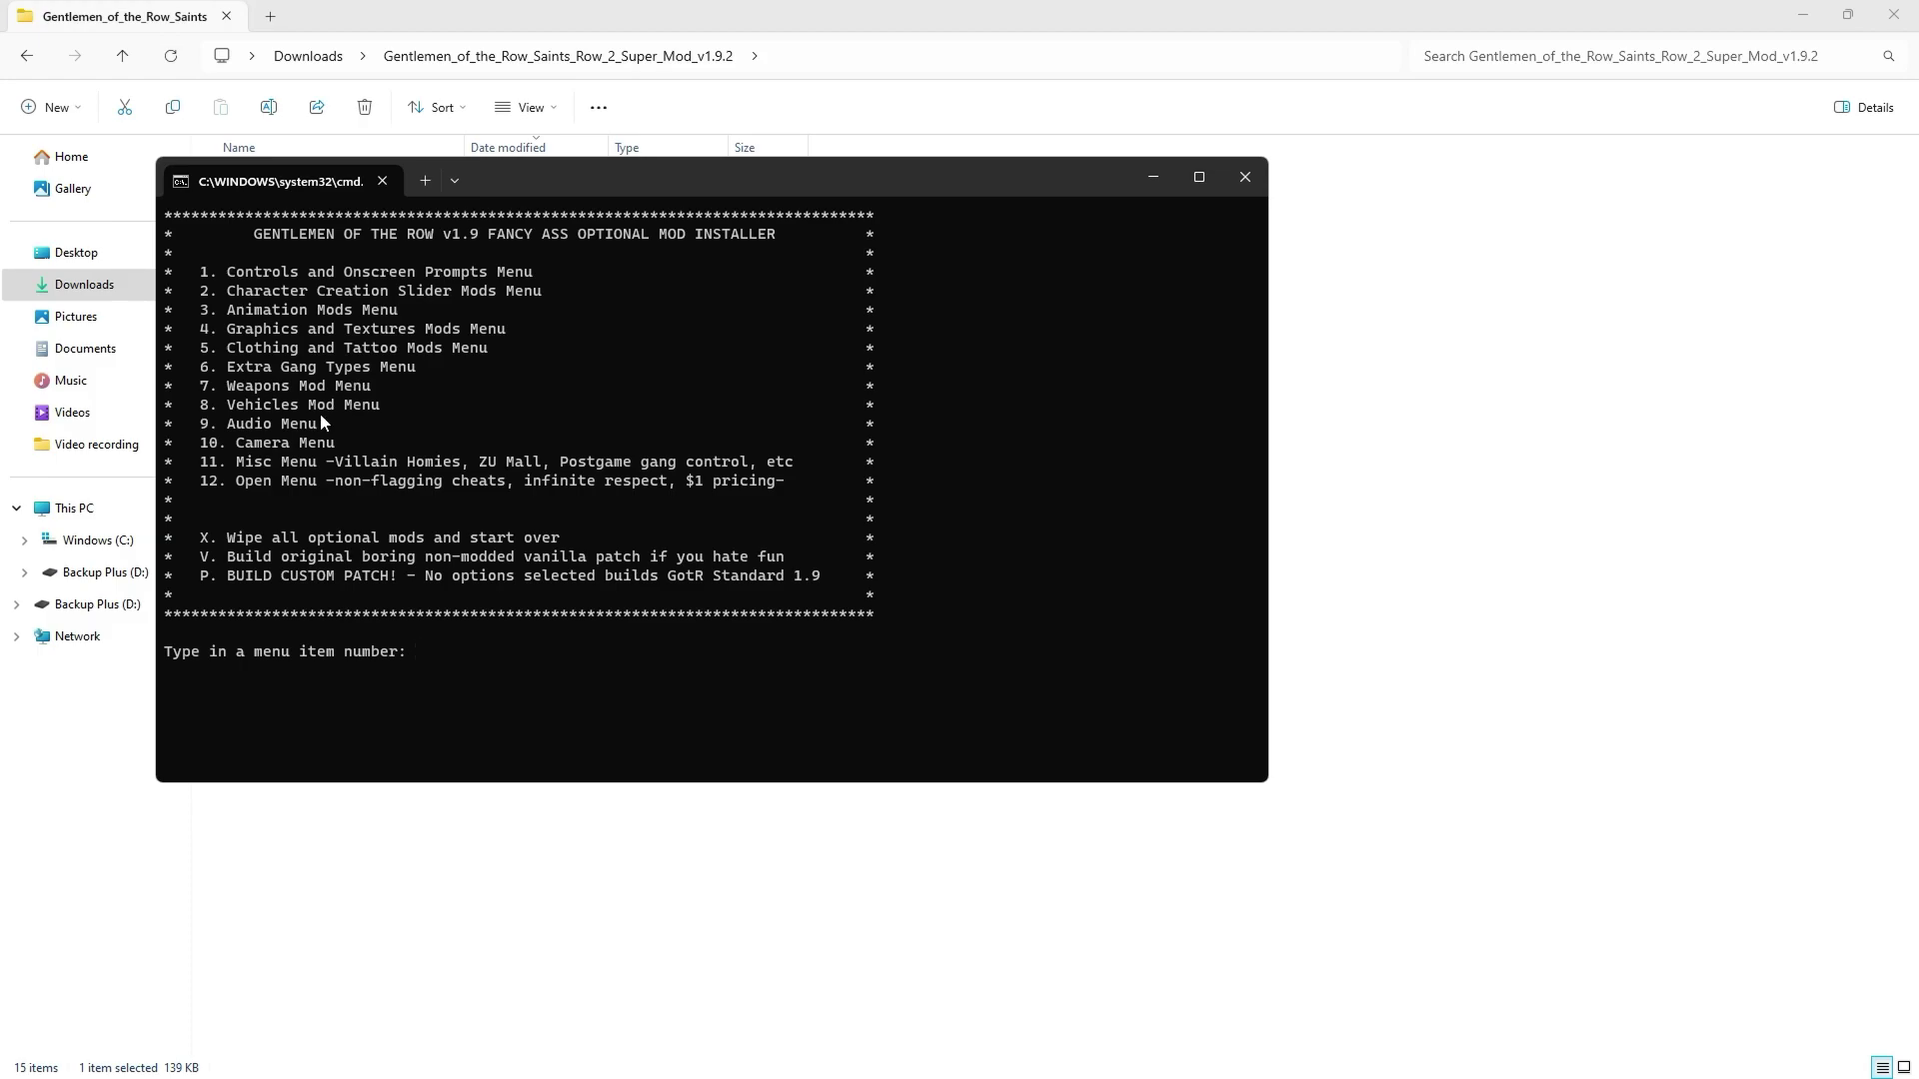
pyautogui.write('7')
pyautogui.press('Return')
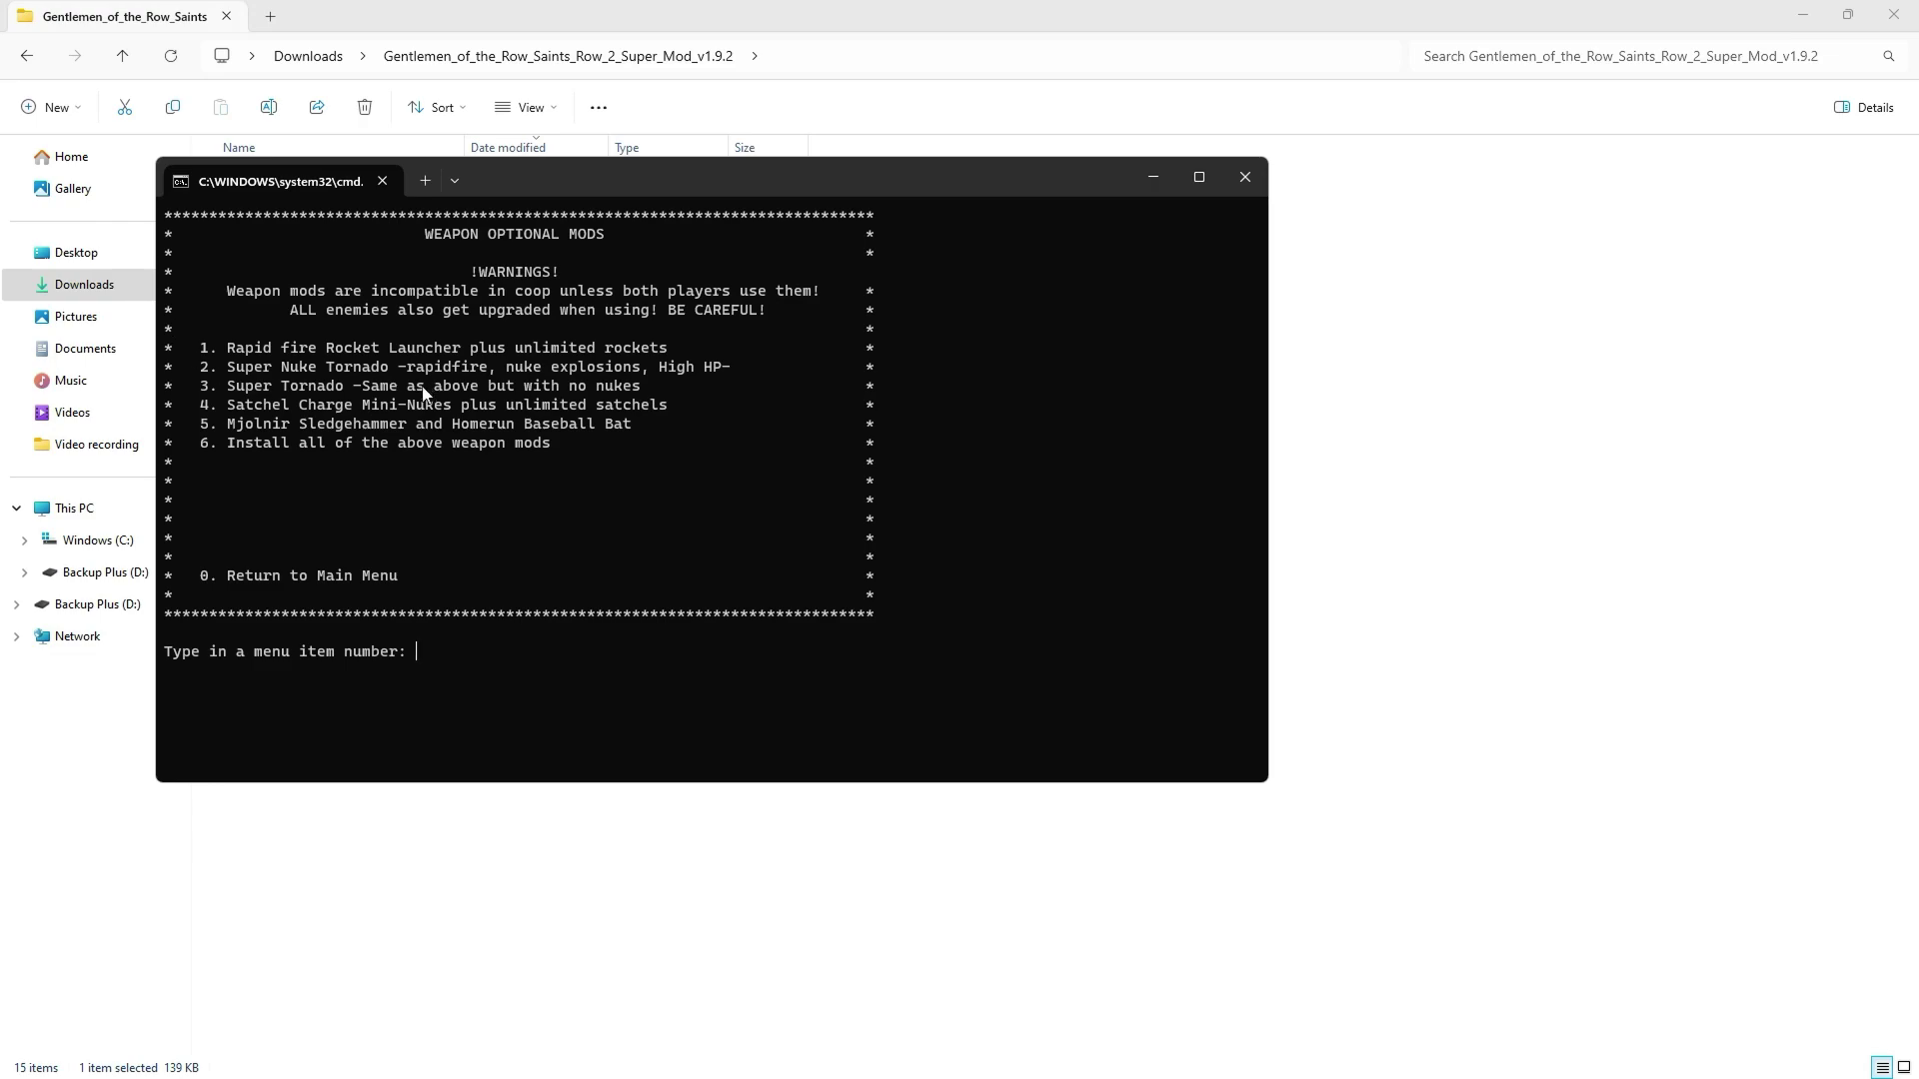
pyautogui.write('0')
pyautogui.press('Return')
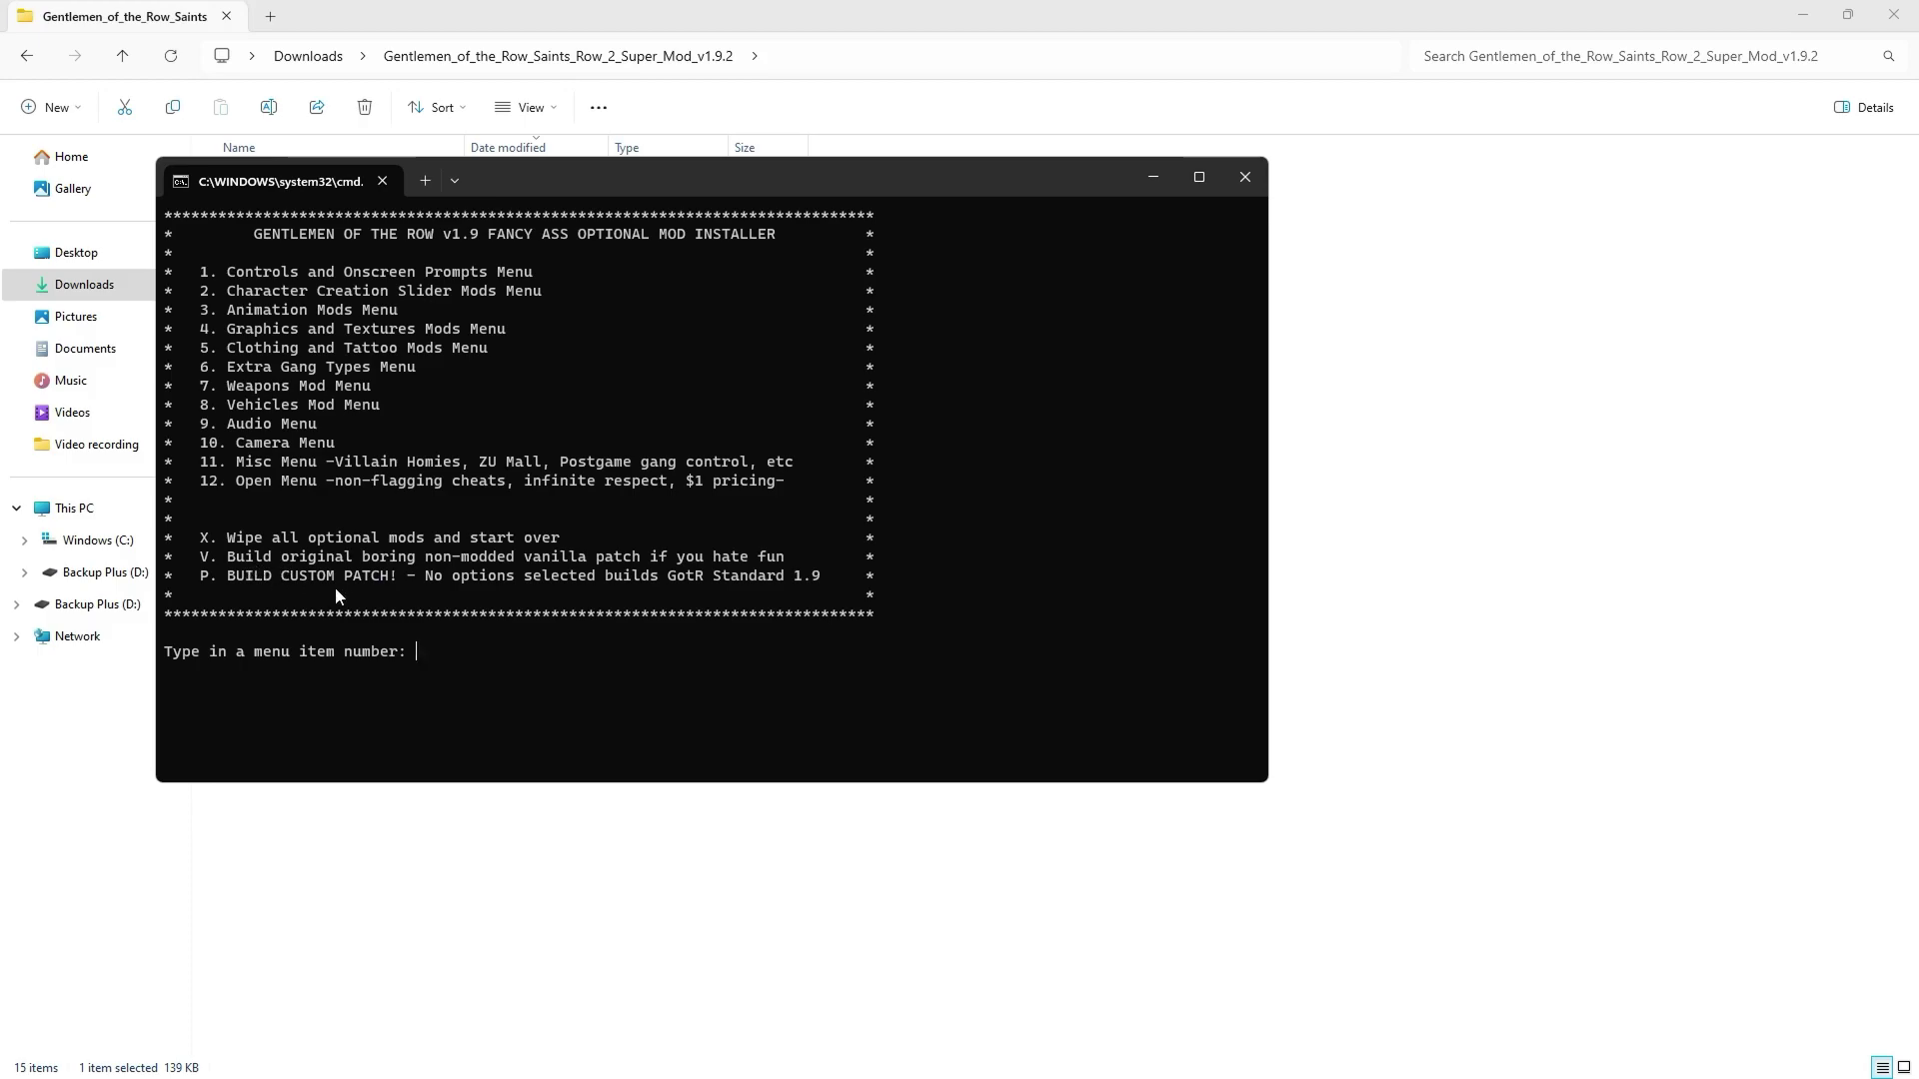
pyautogui.write('p')
pyautogui.press('Return')
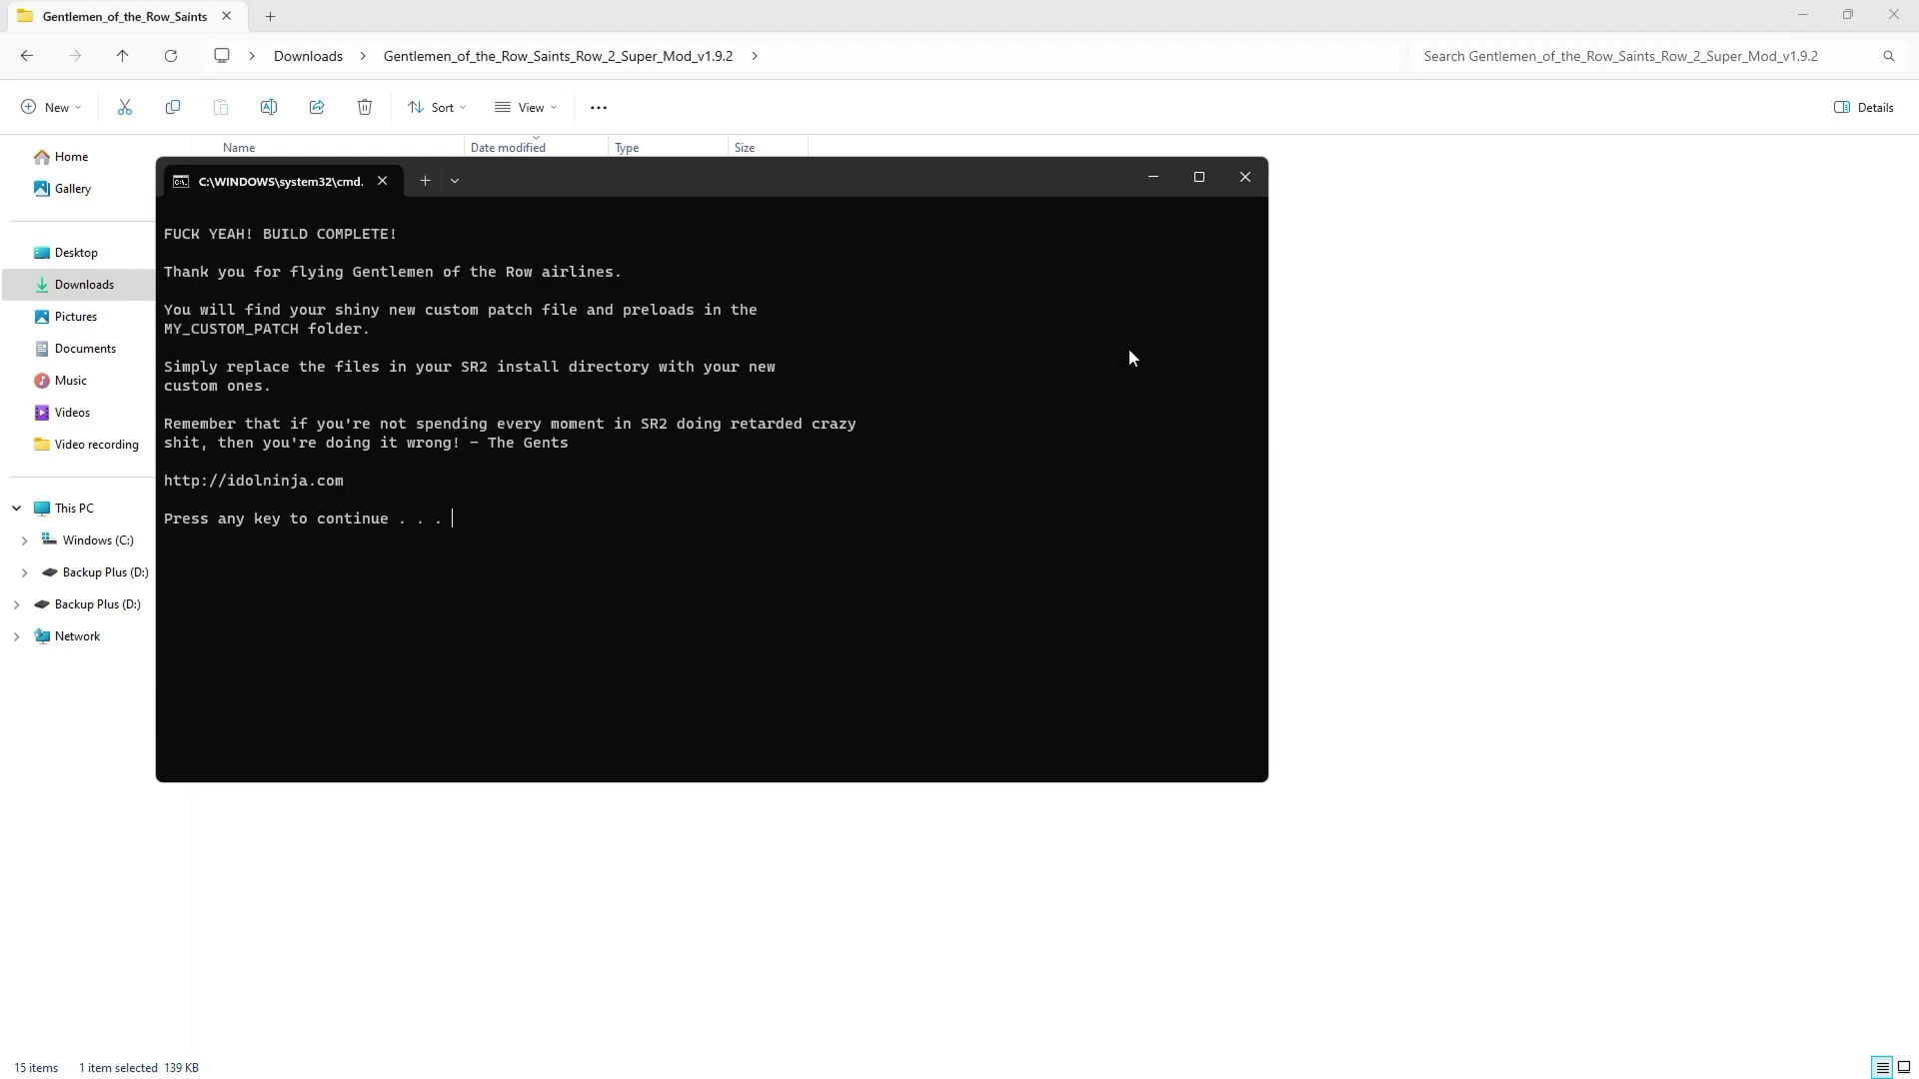
# Step: Close the builder console and copy the three patch files from MY_CUSTOM_PATCH
pyautogui.press('Return')
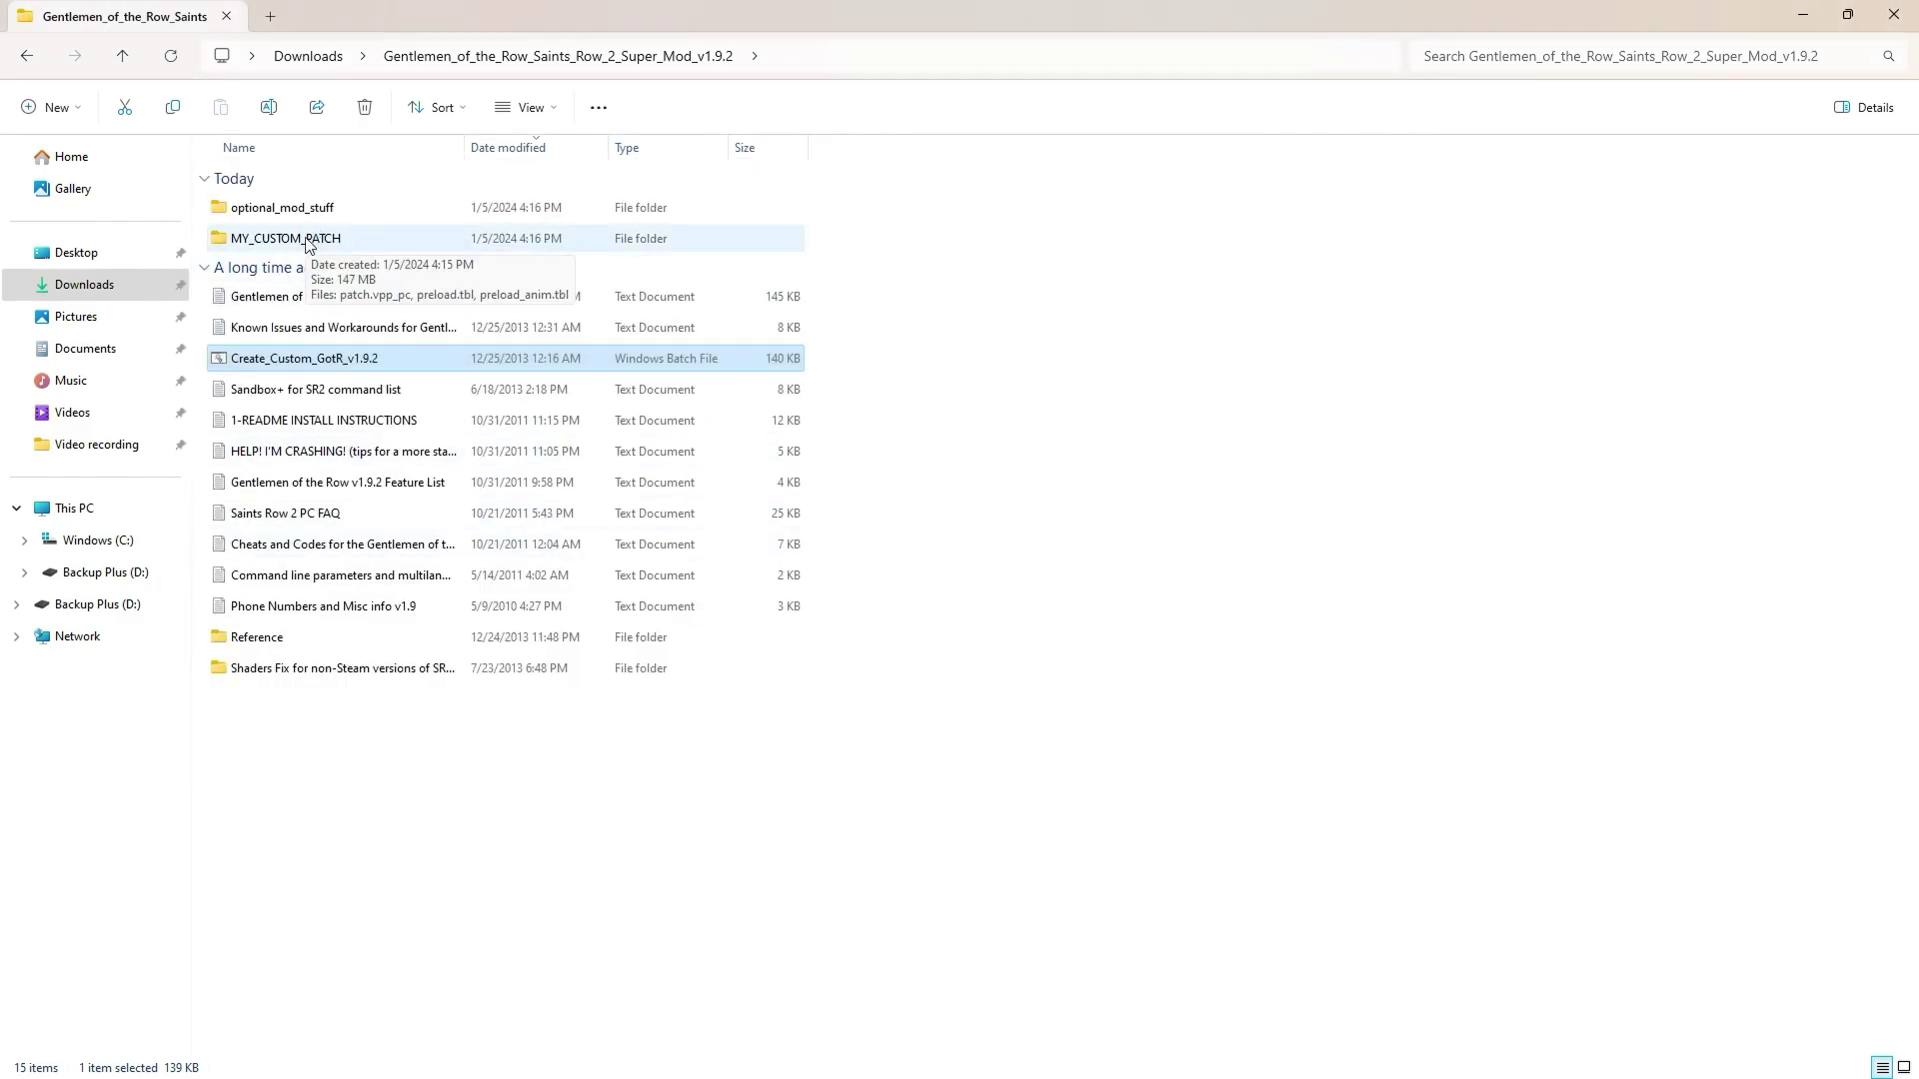
pyautogui.doubleClick(306, 242)
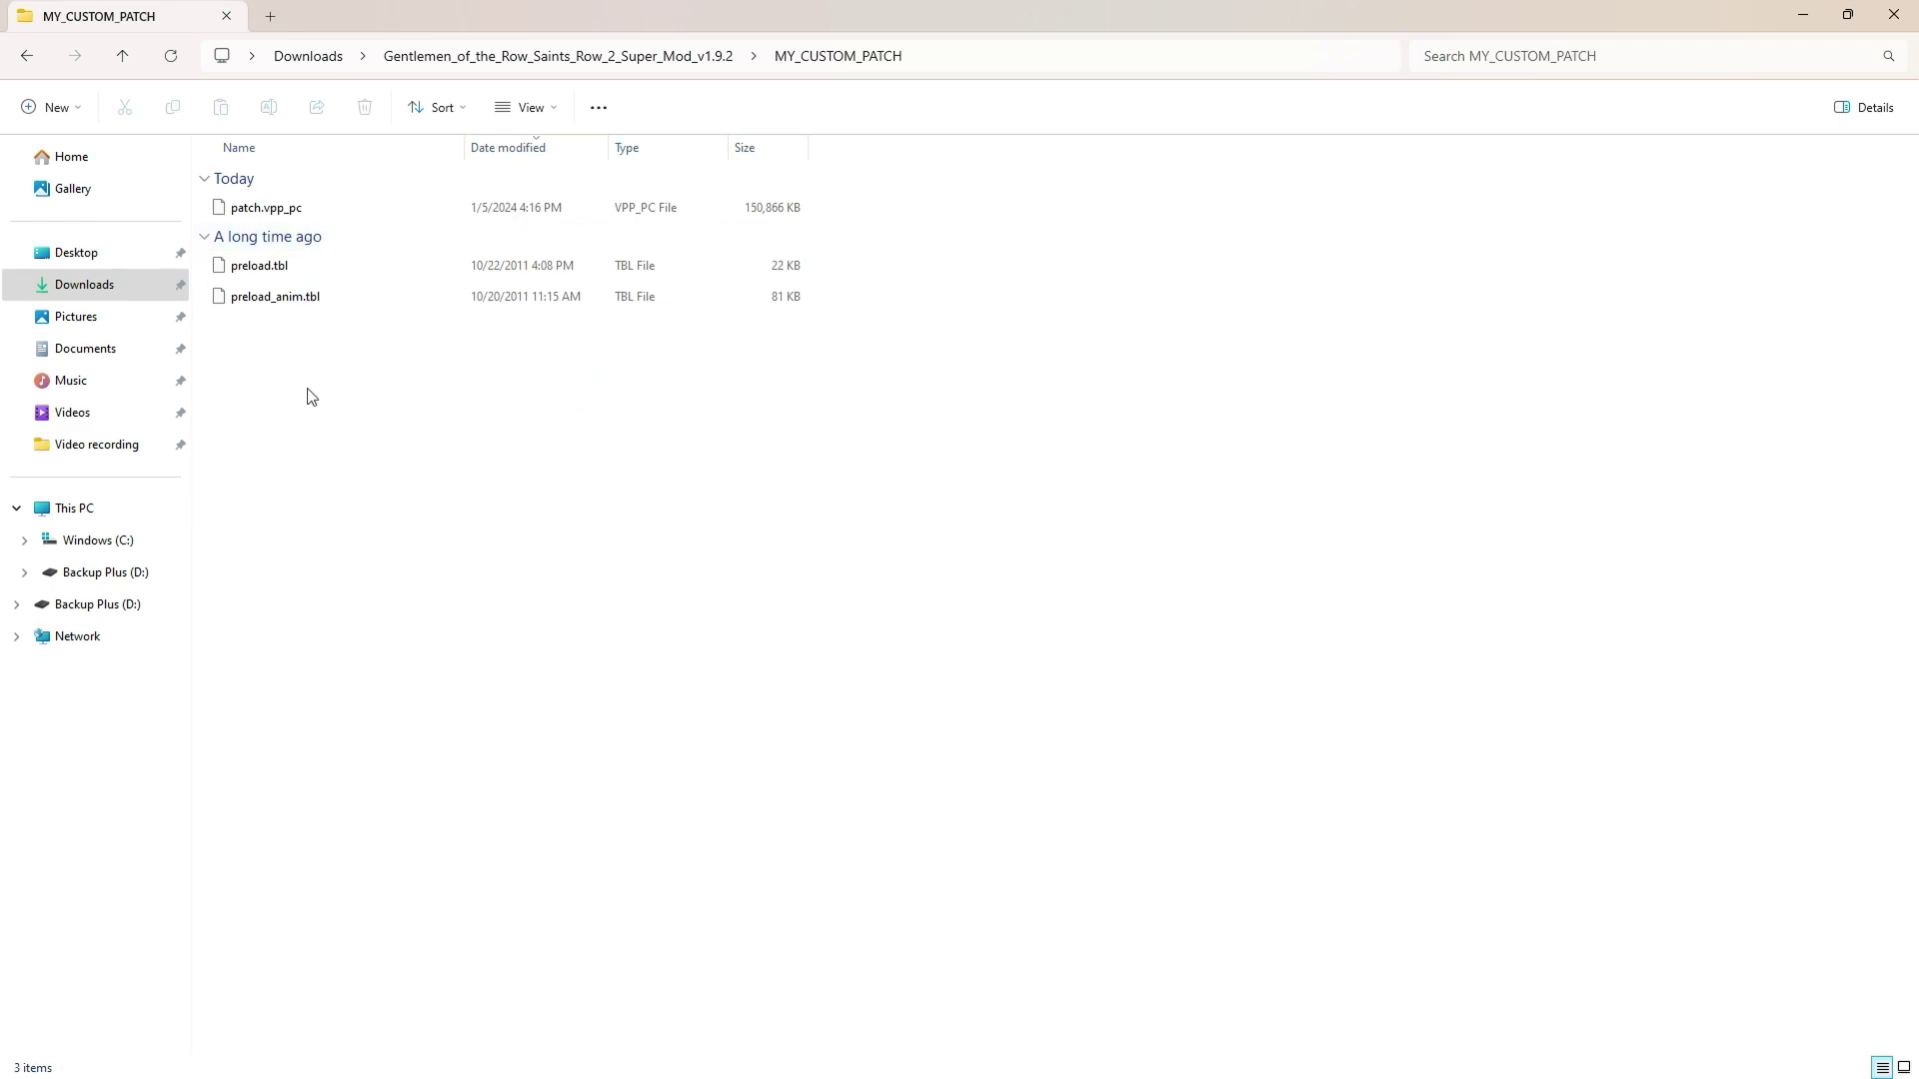
pyautogui.moveTo(307, 394); pyautogui.dragTo(208, 190)
pyautogui.rightClick(309, 196)
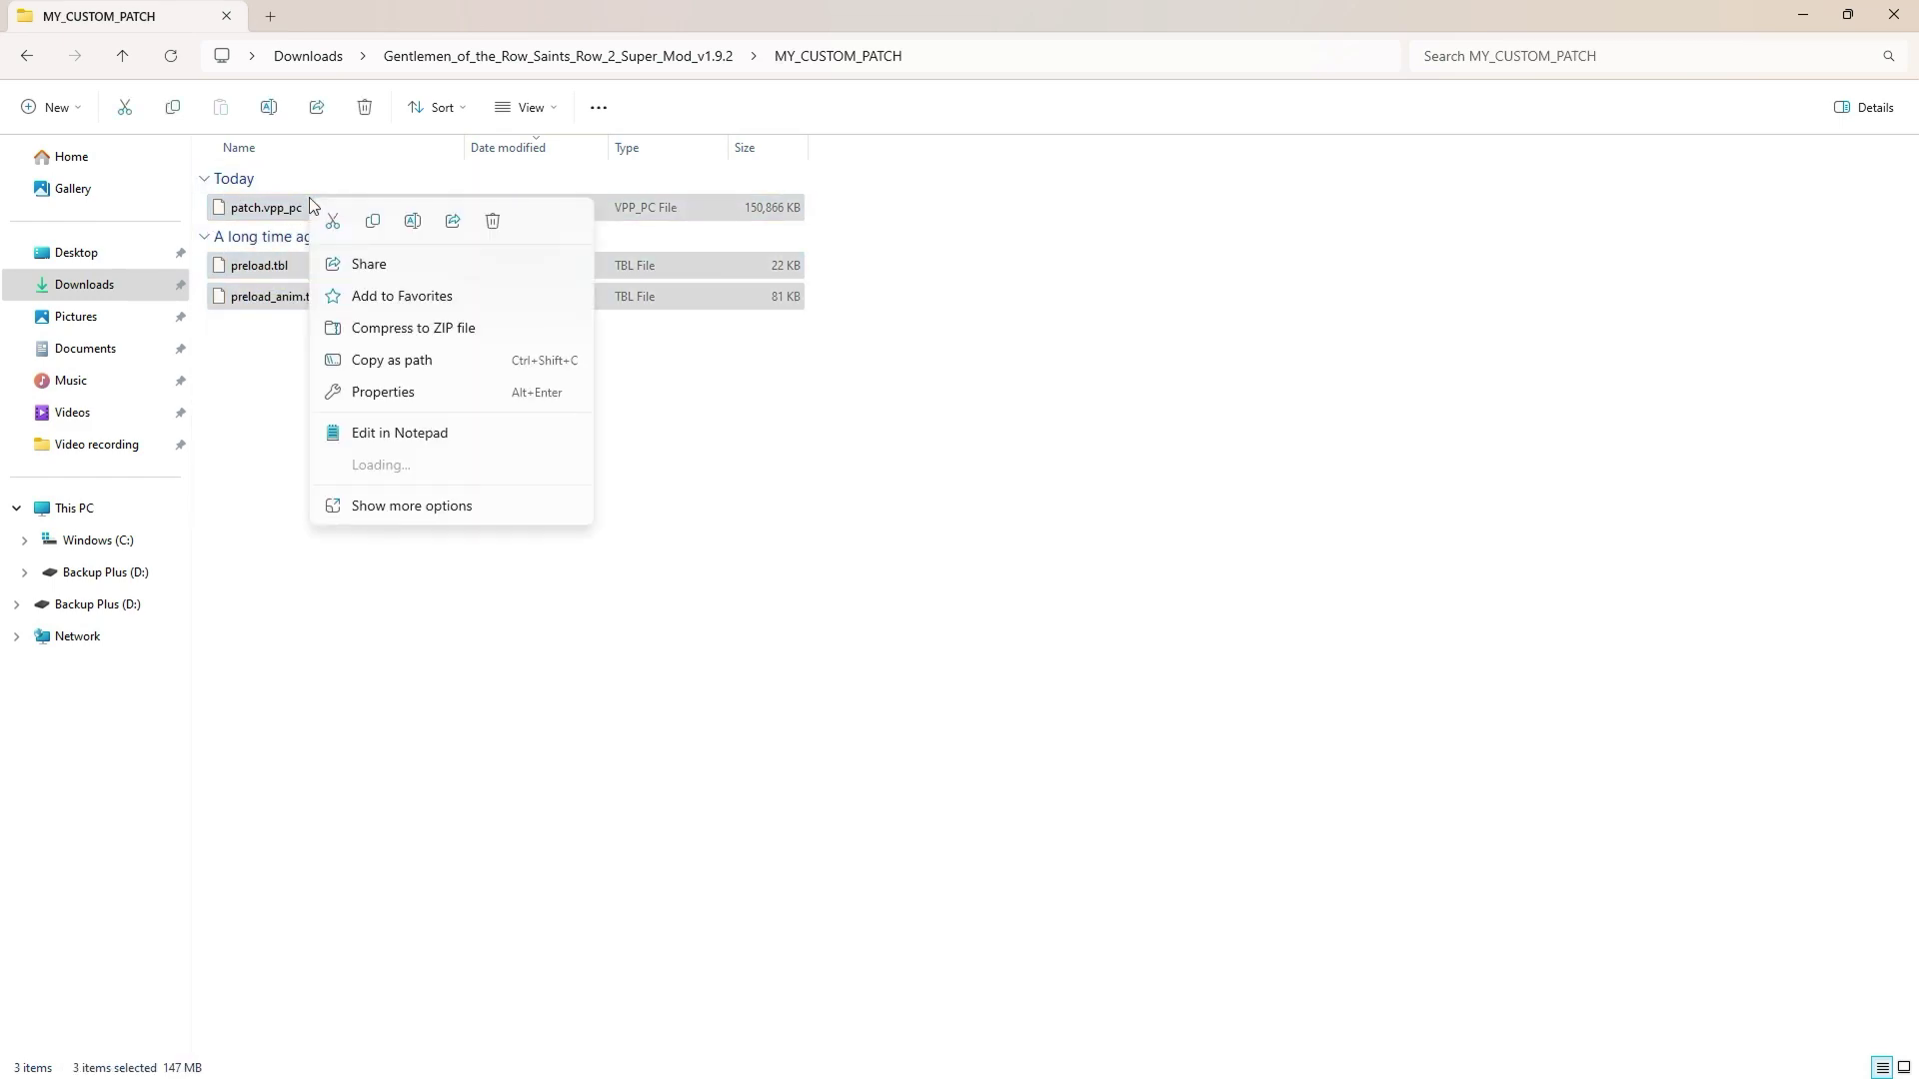
pyautogui.click(372, 221)
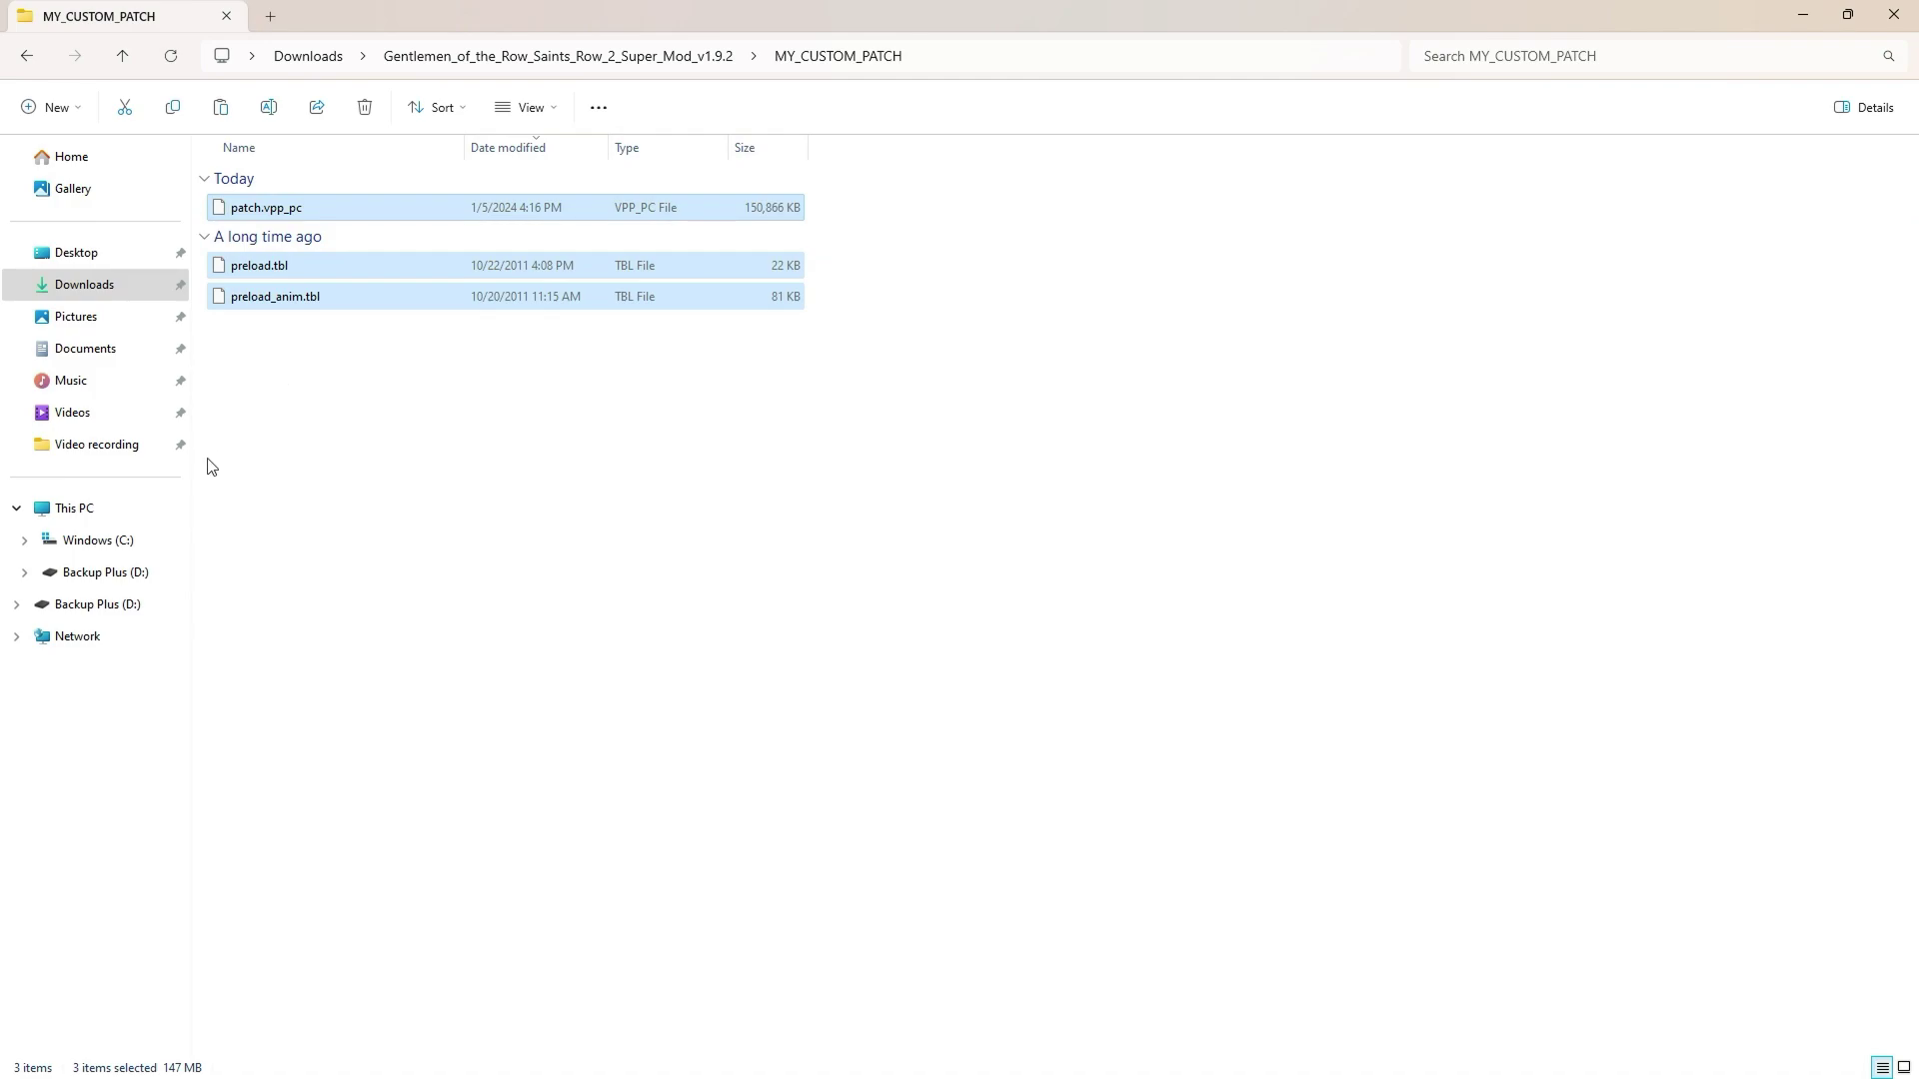
# Step: Open the Saints Row 2 folder on Backup Plus (D:) and scroll down to SR2_pc
pyautogui.click(100, 571)
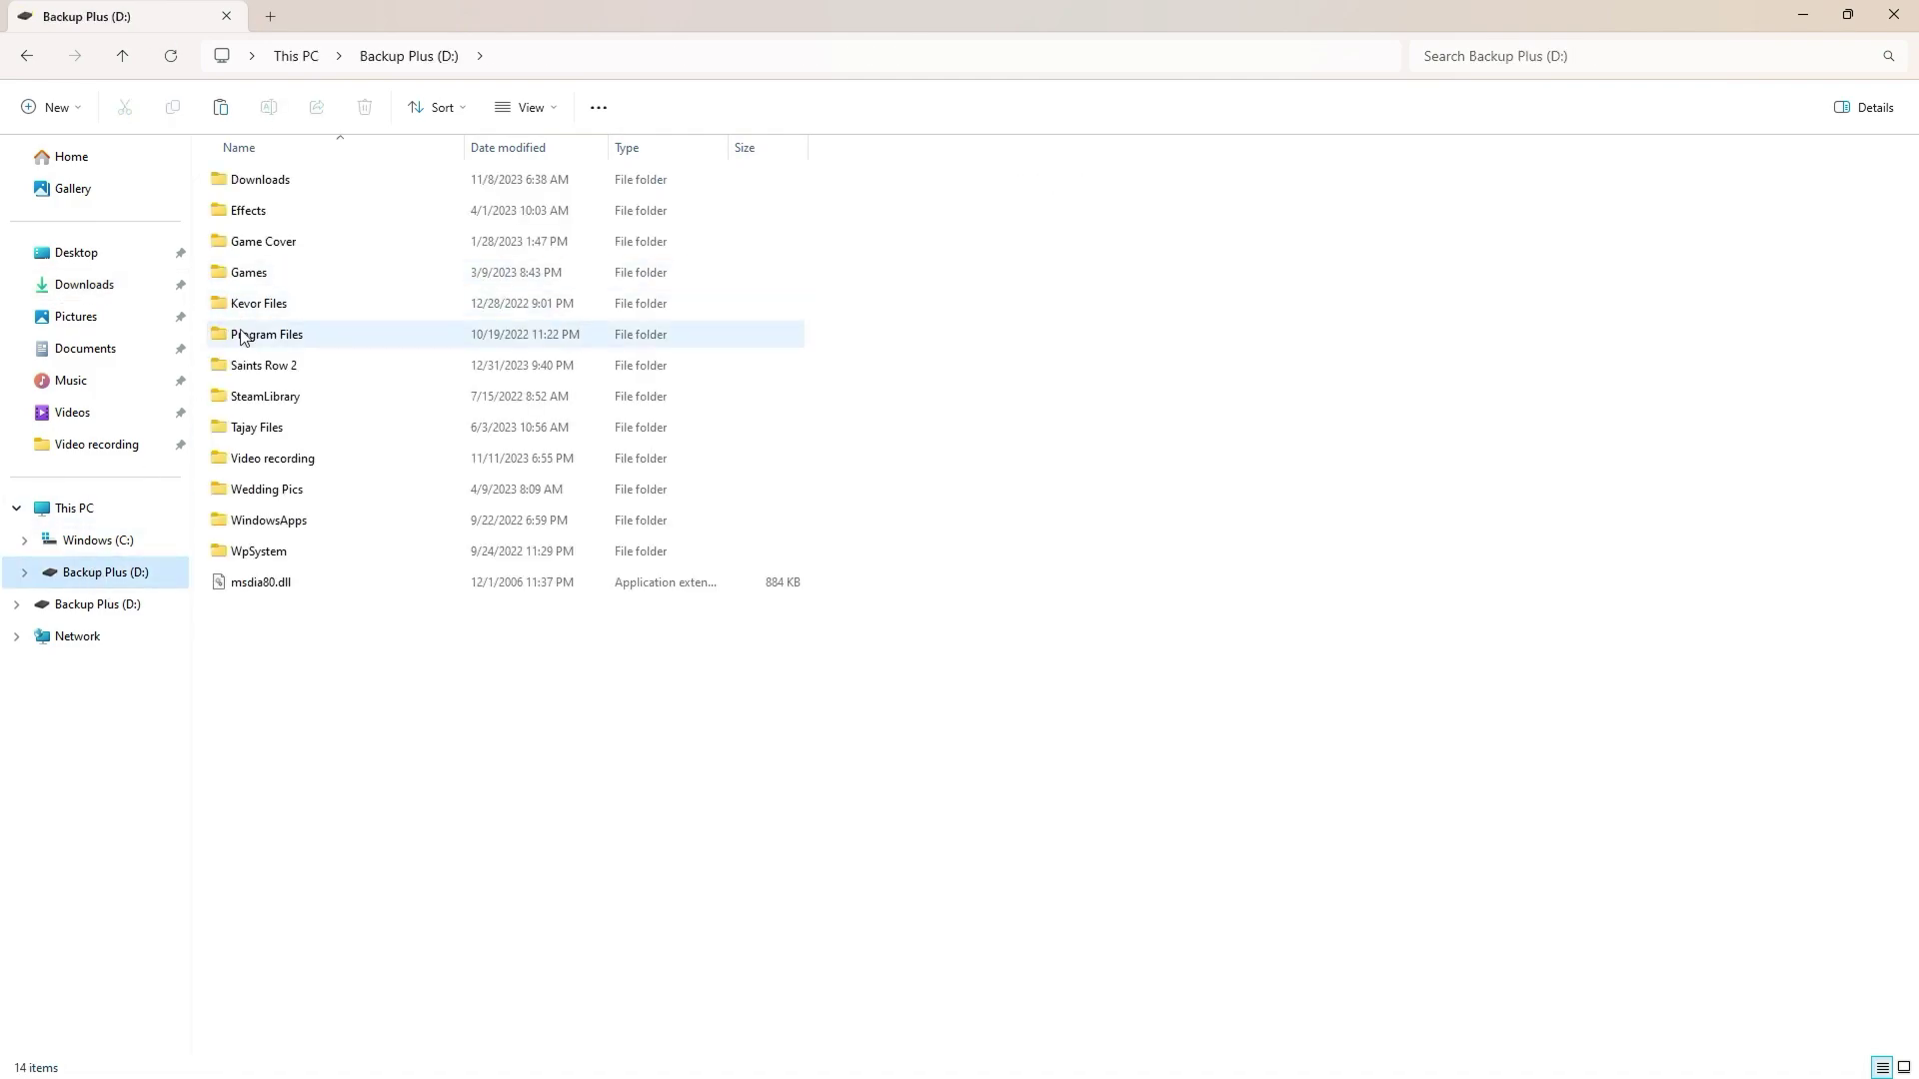
pyautogui.doubleClick(257, 366)
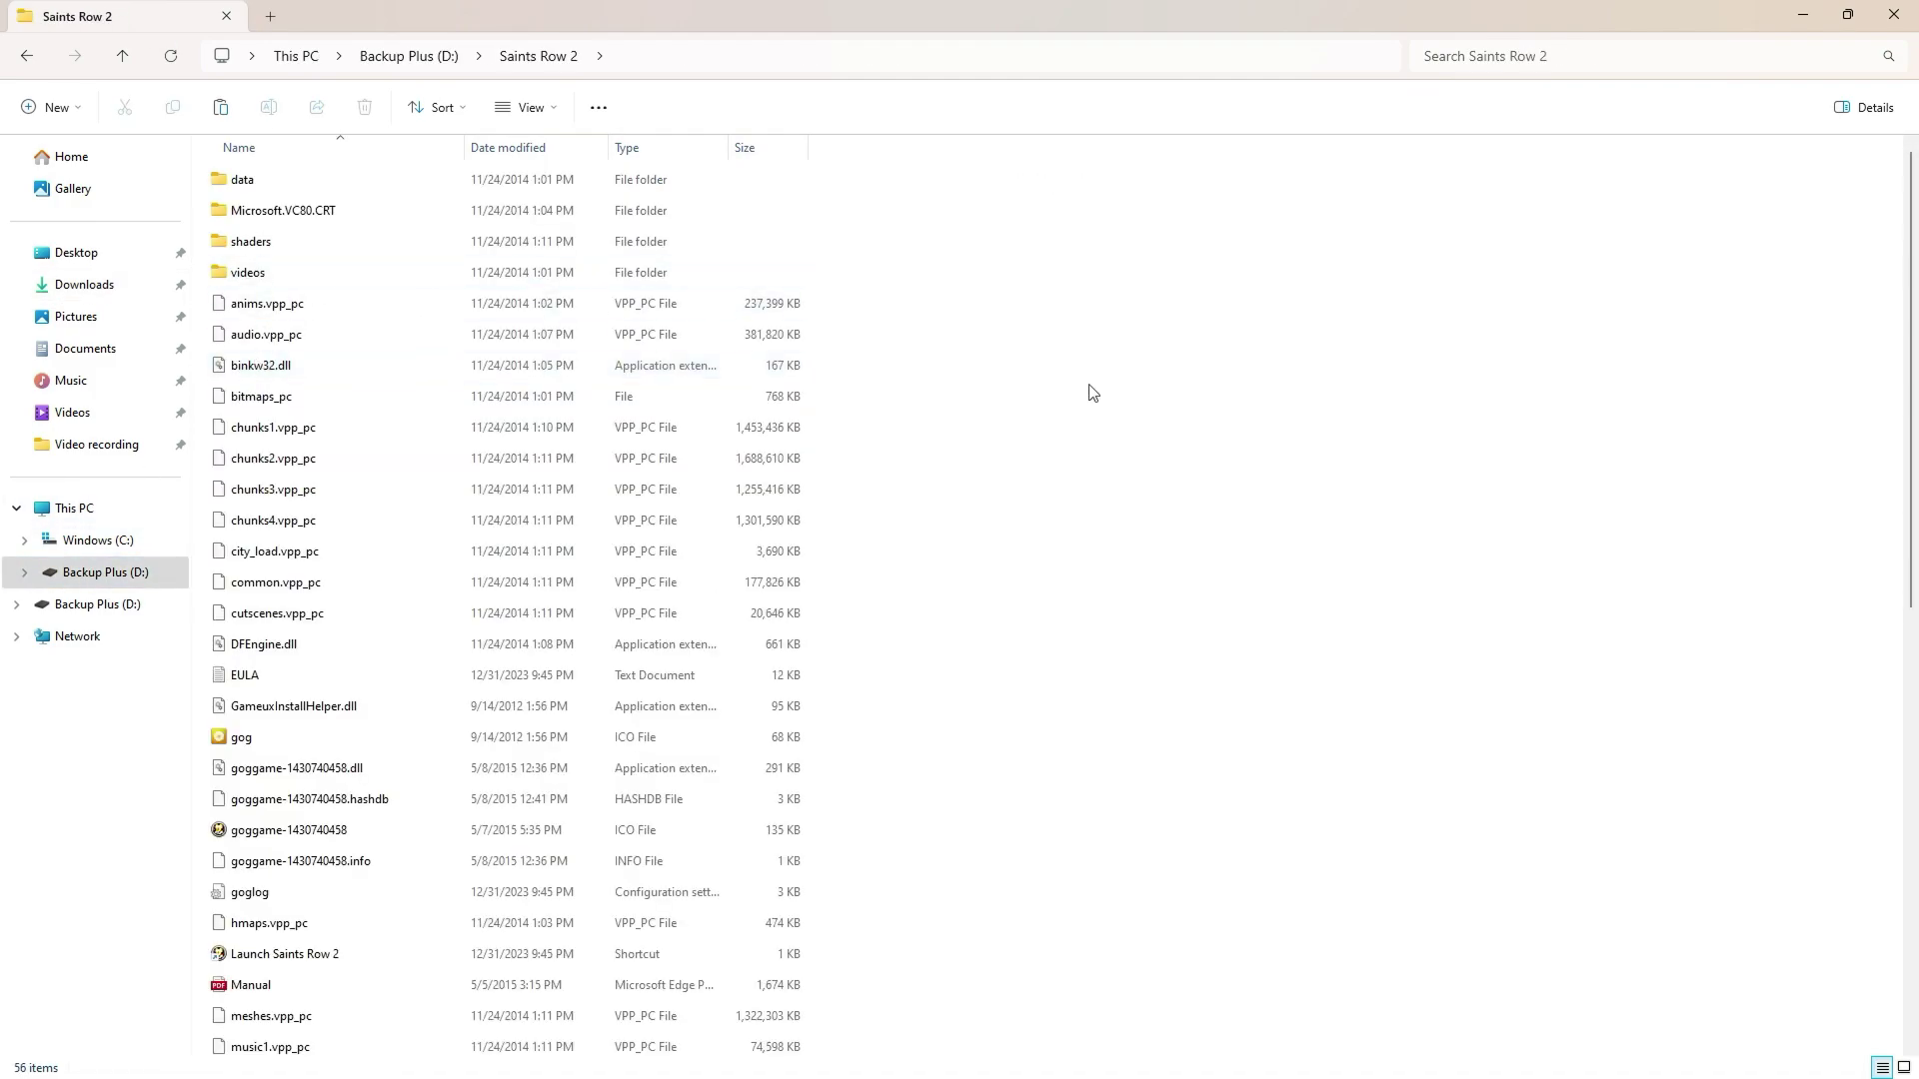
pyautogui.rightClick(1189, 398)
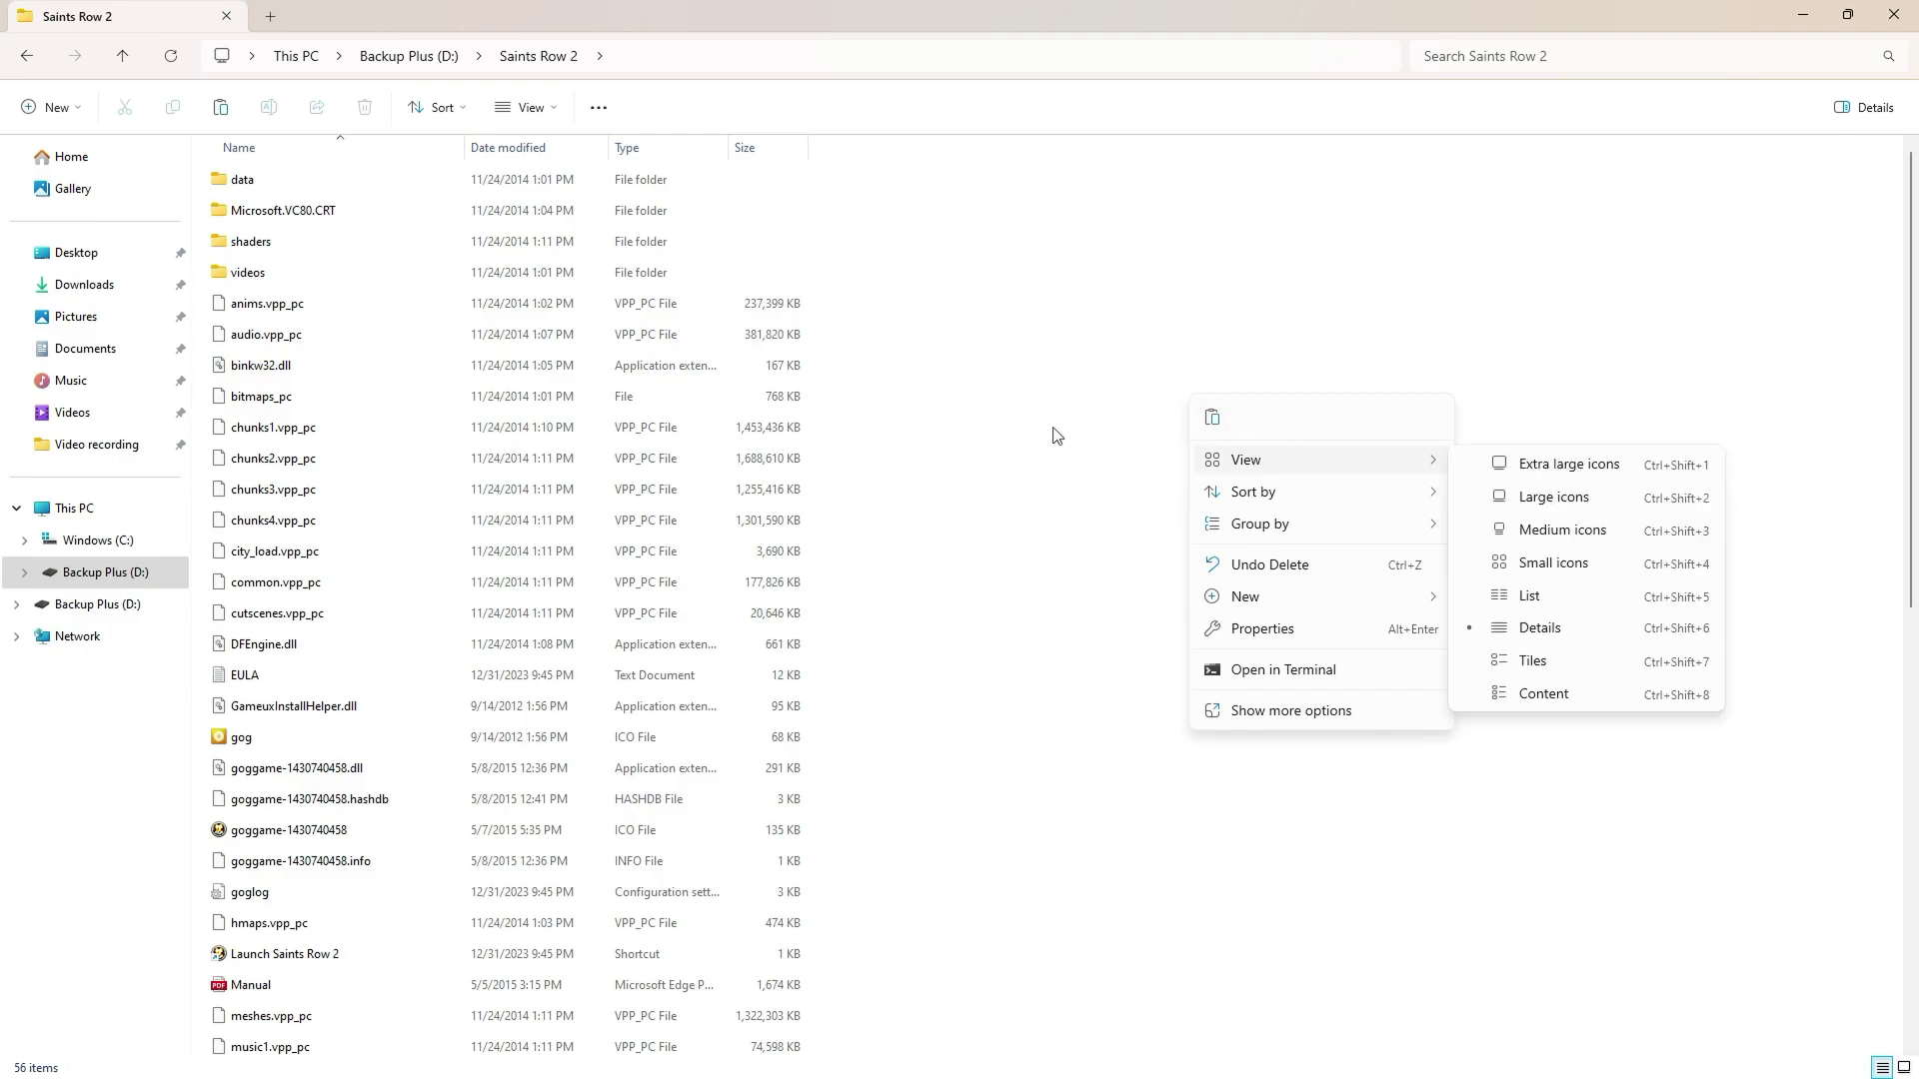
pyautogui.moveTo(1223, 490)
pyautogui.click(1080, 508)
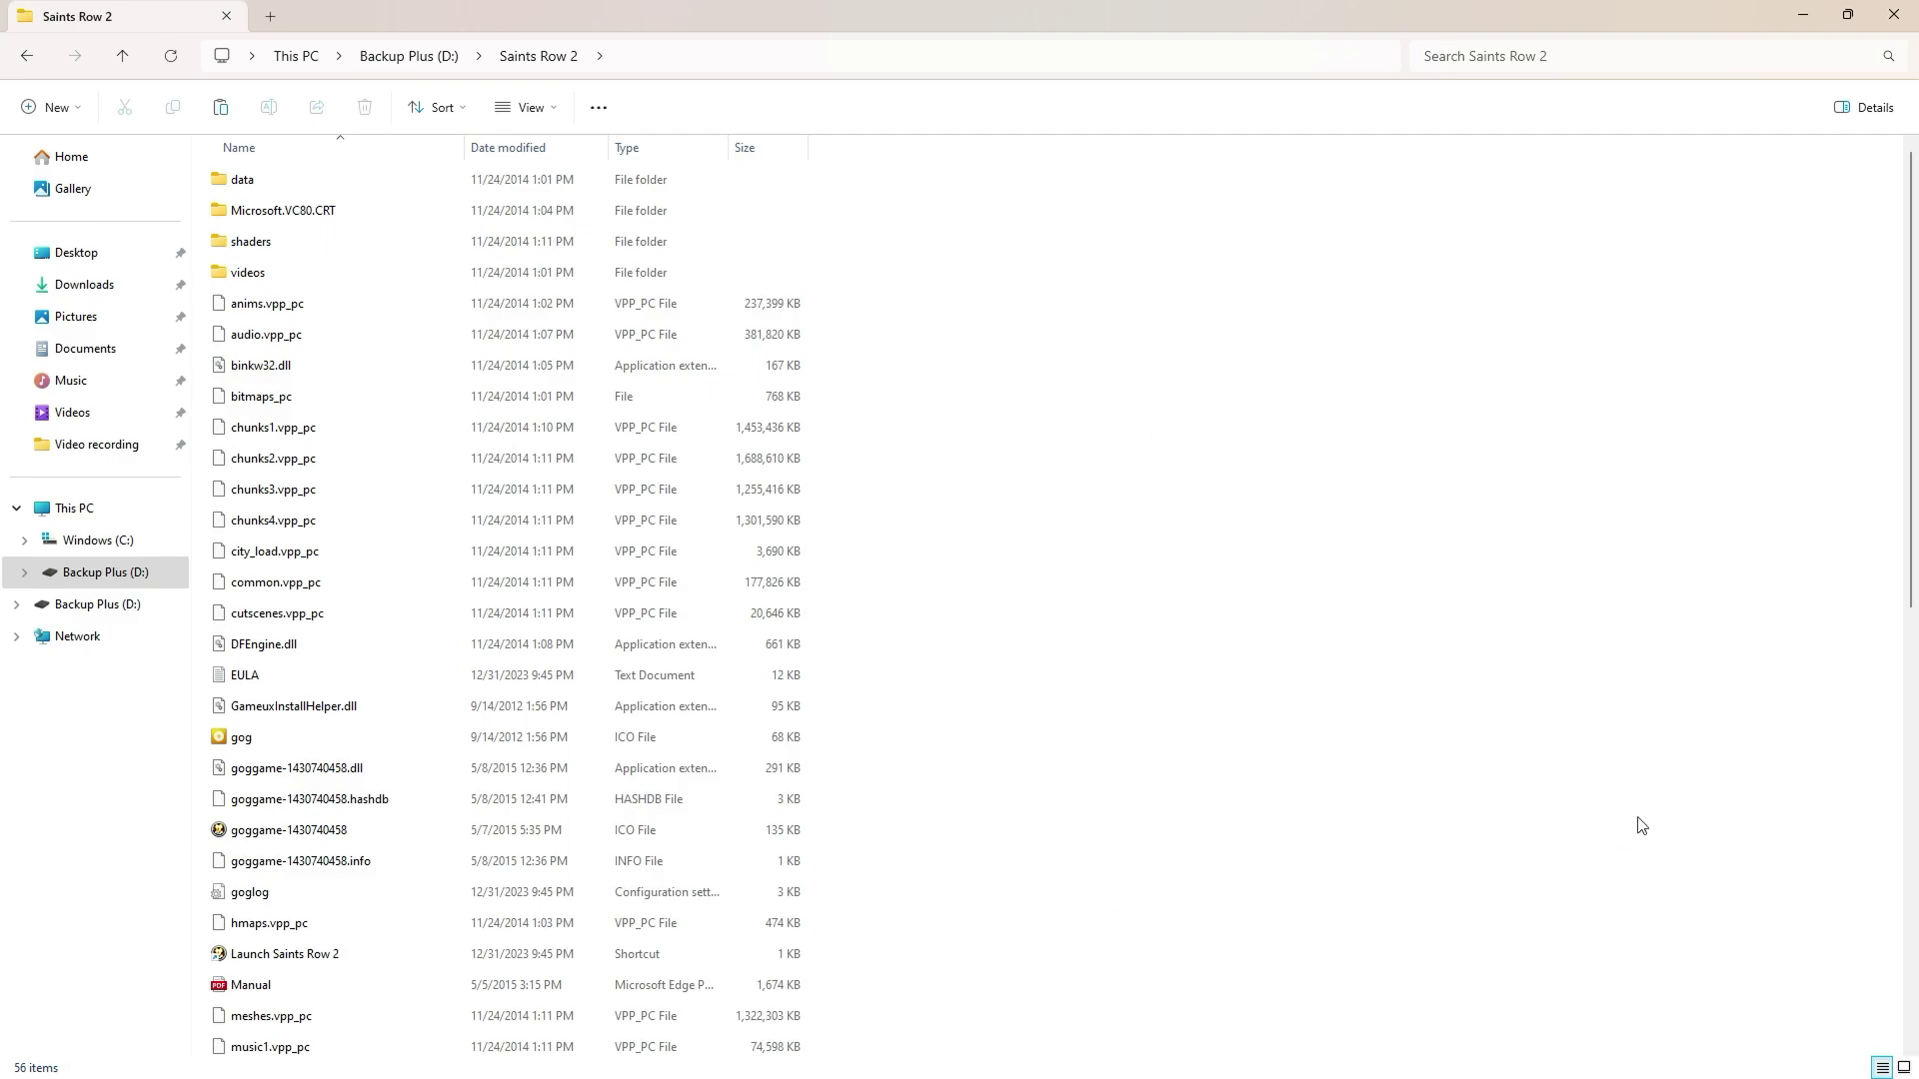
pyautogui.scroll(-10, 1574, 845)
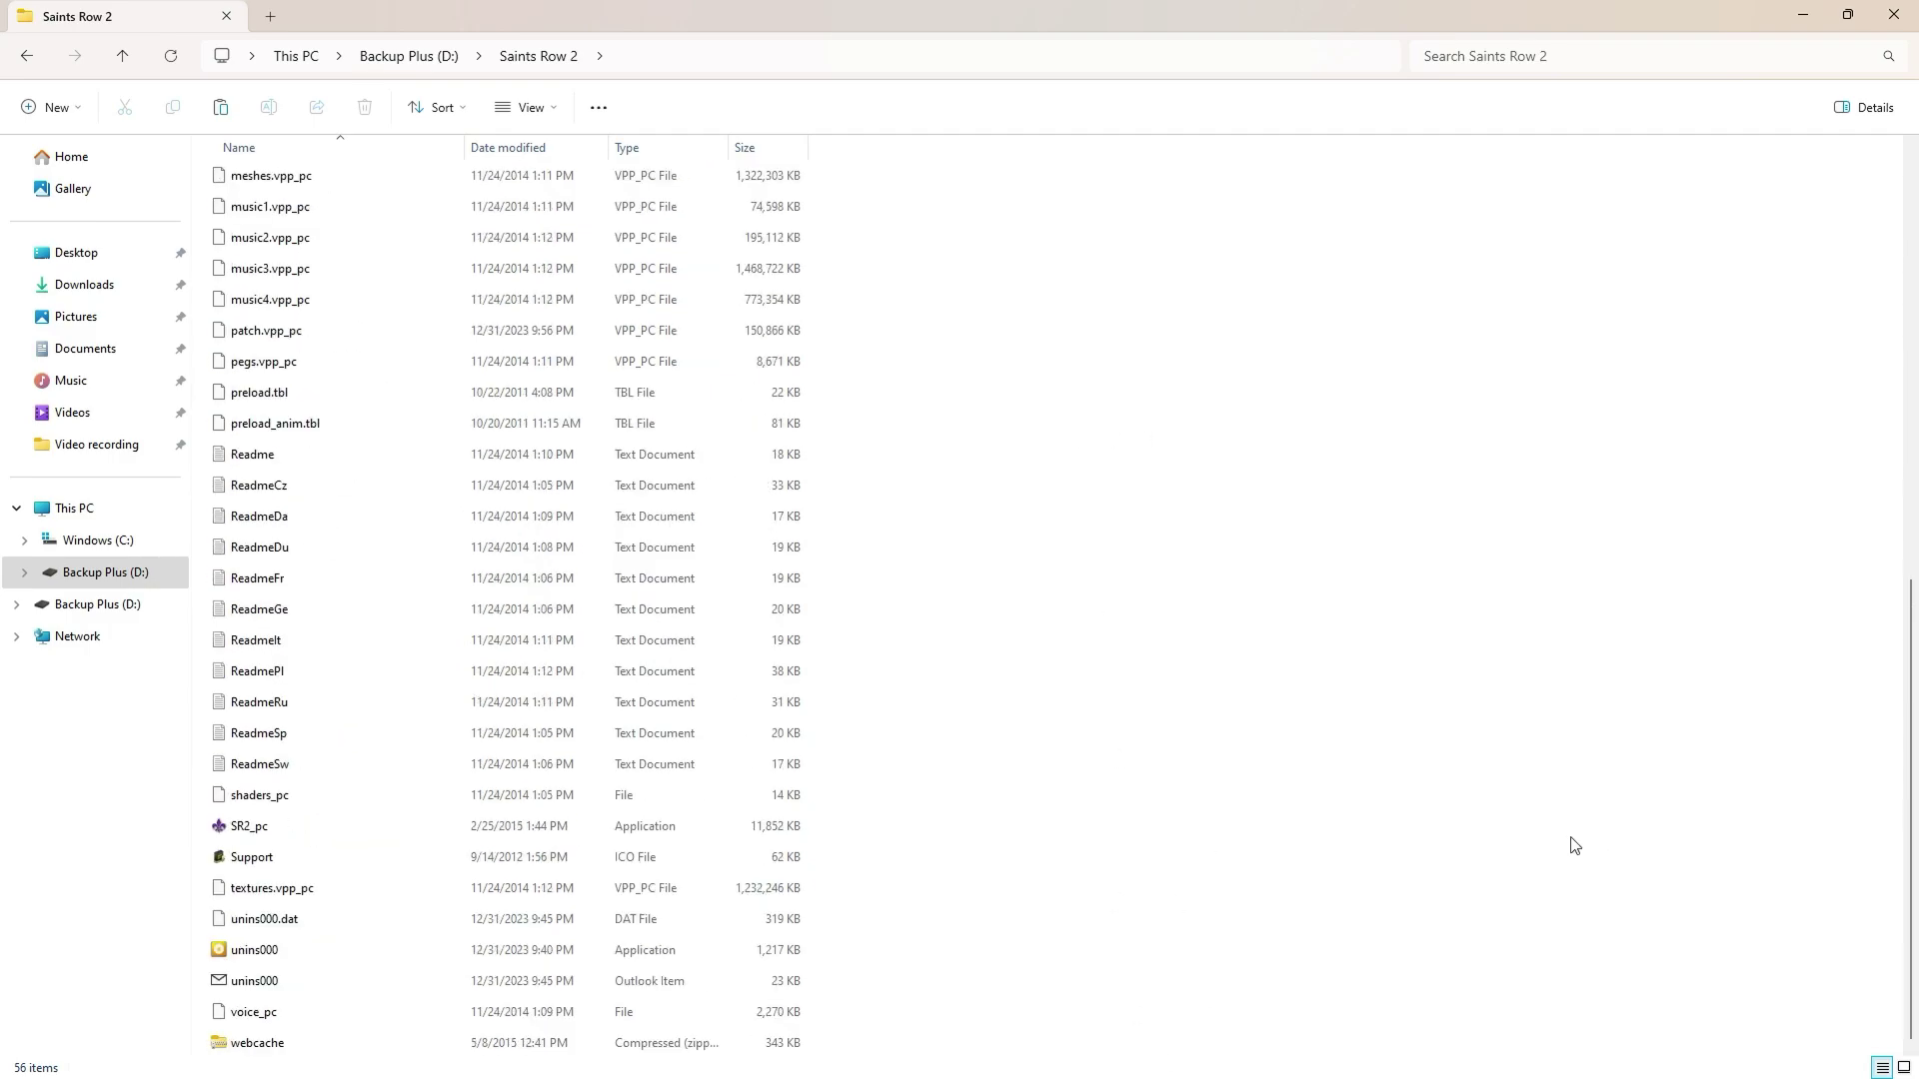
# Step: Launch SR2_pc and retrieve the Kaneda motorcycle from the garage vehicle list
pyautogui.click(269, 838)
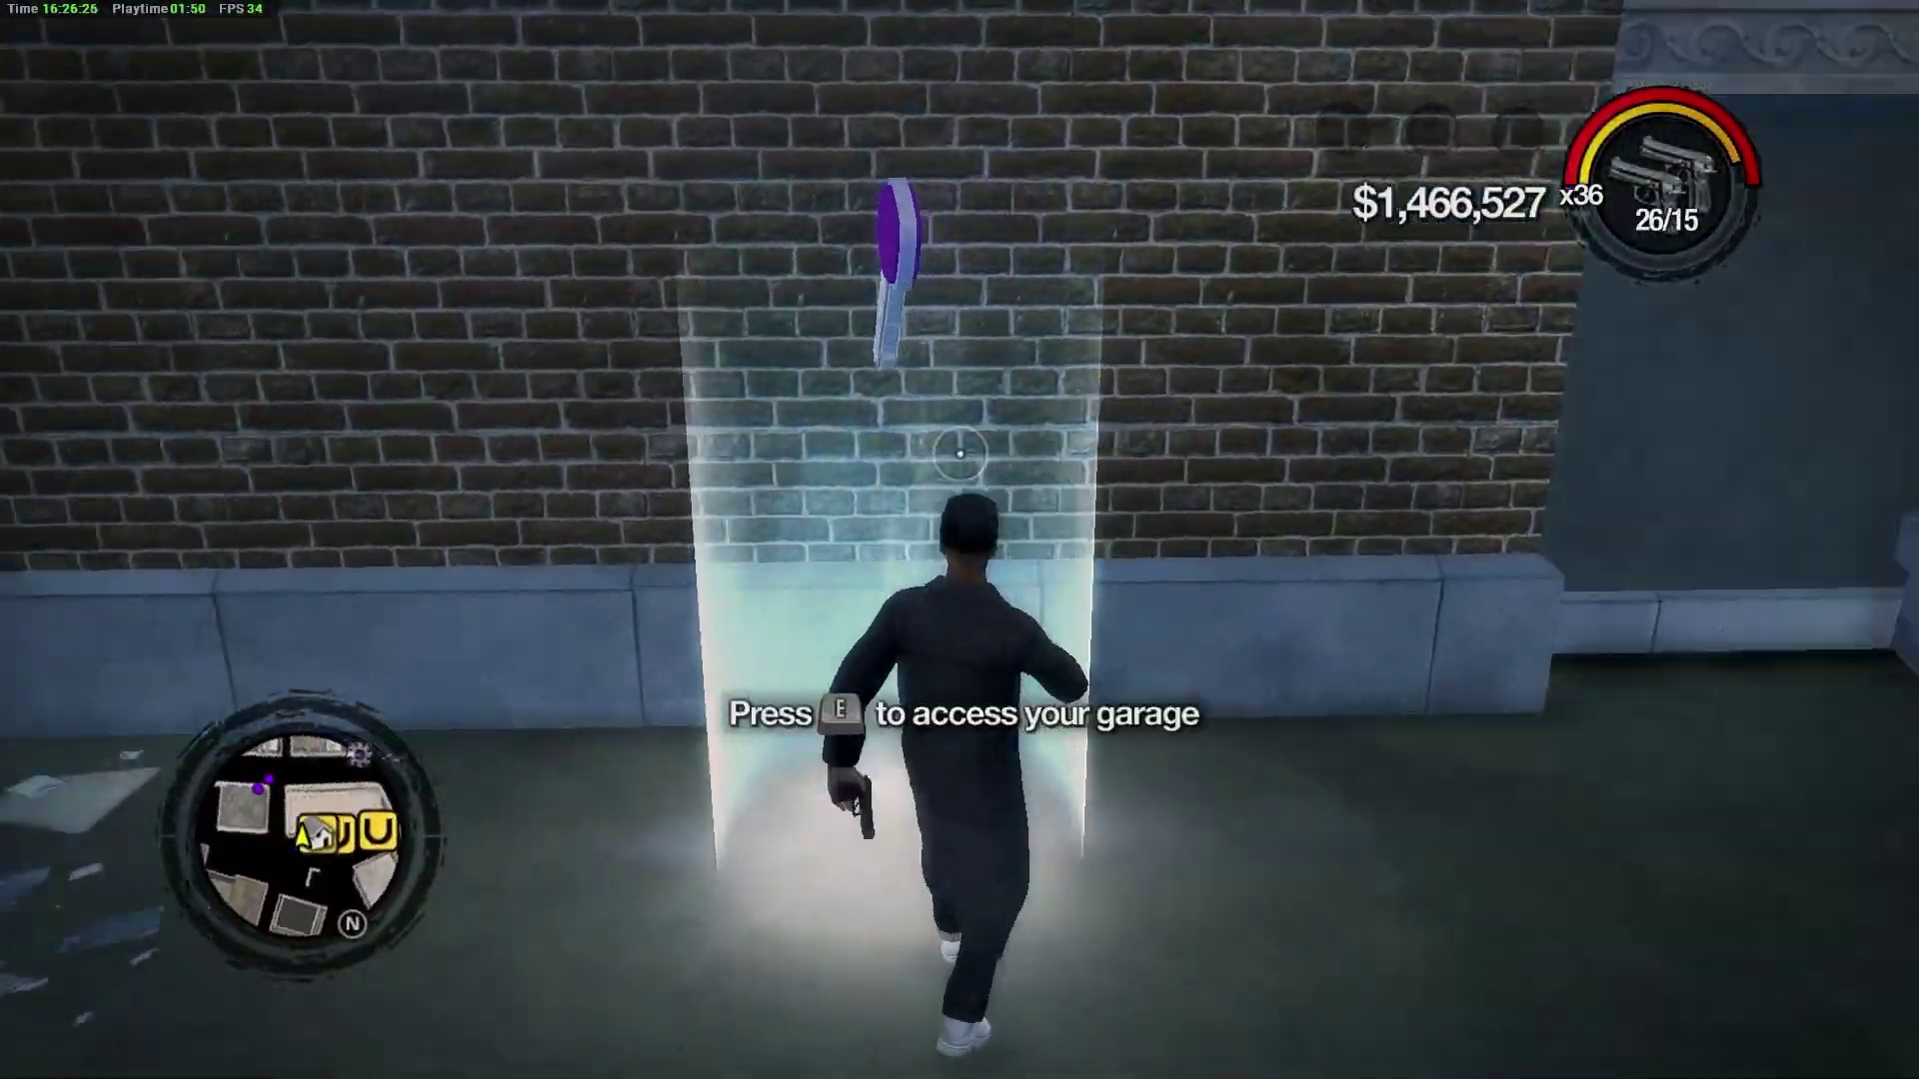
pyautogui.press('e')
pyautogui.press('Down')
pyautogui.press('Down')
pyautogui.press('Down')
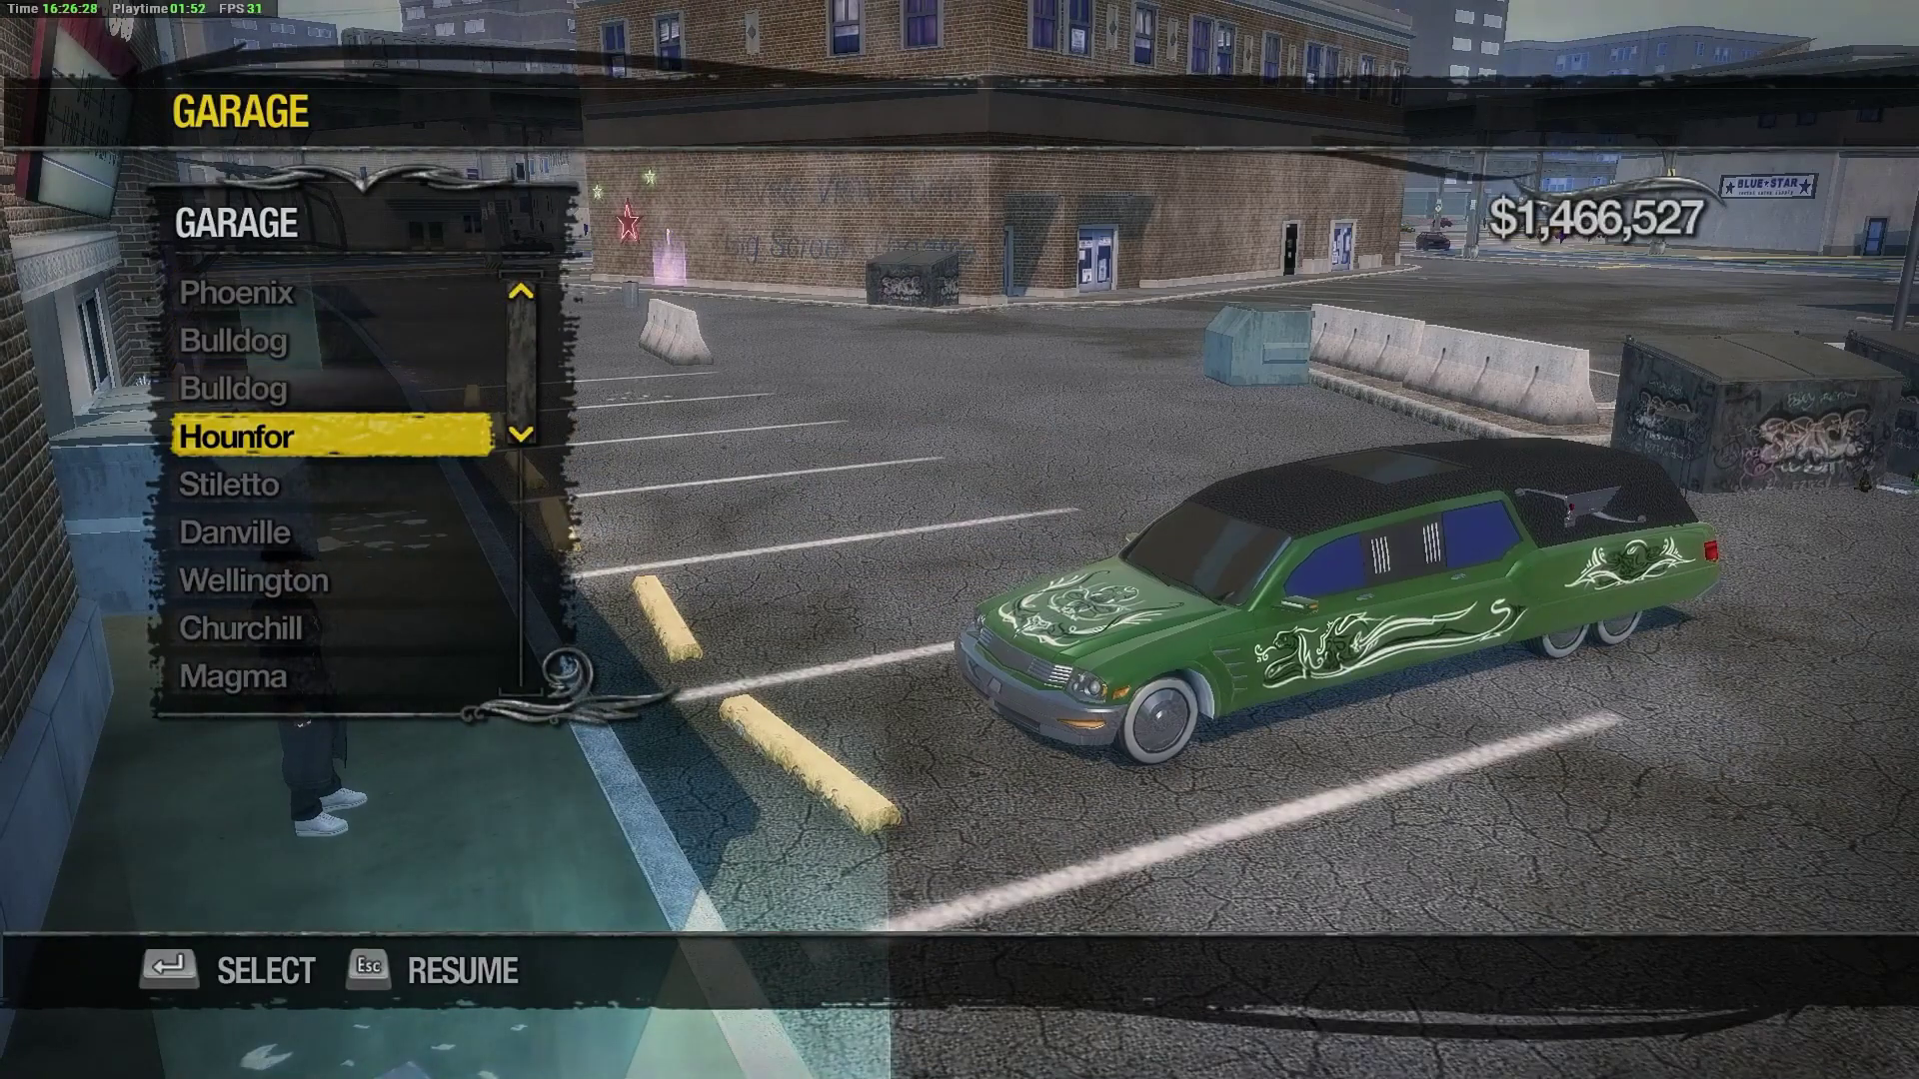
pyautogui.press('Down')
pyautogui.press('Down')
pyautogui.press('Down')
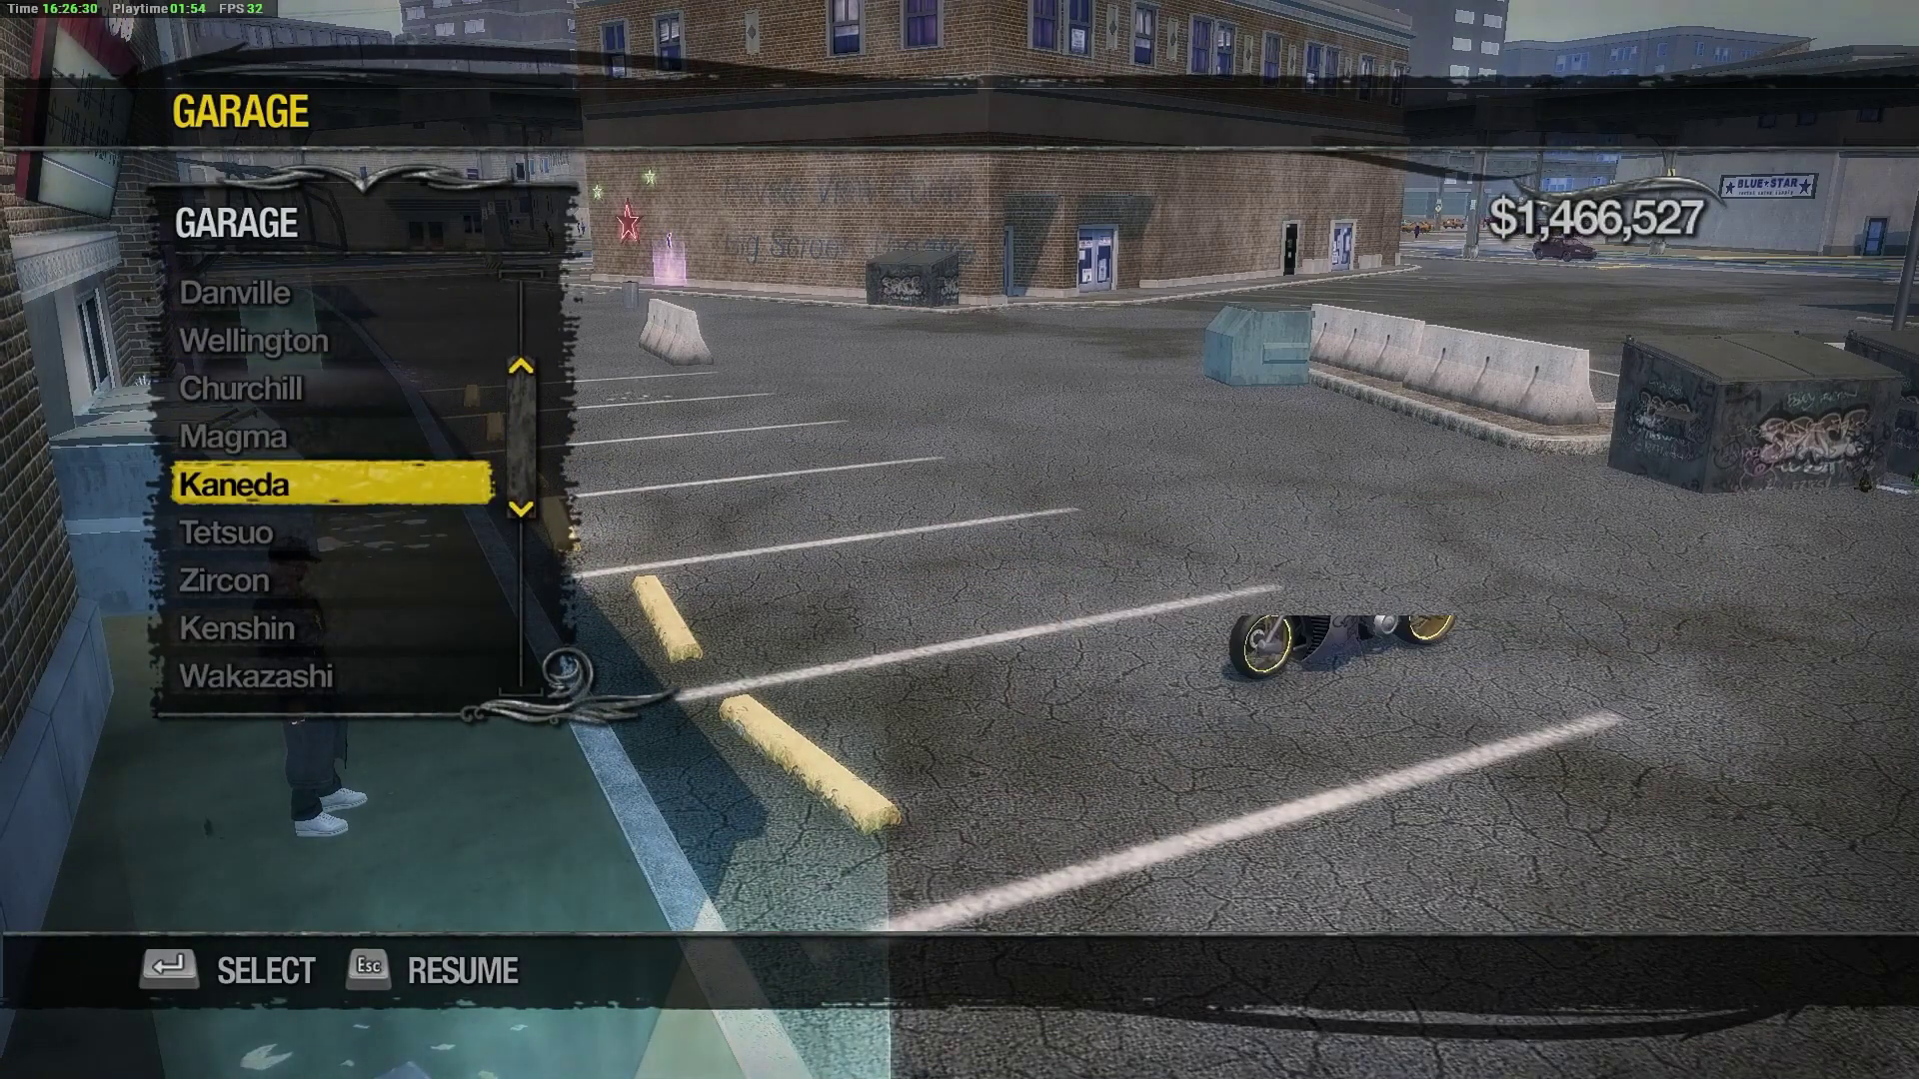
pyautogui.press('Return')
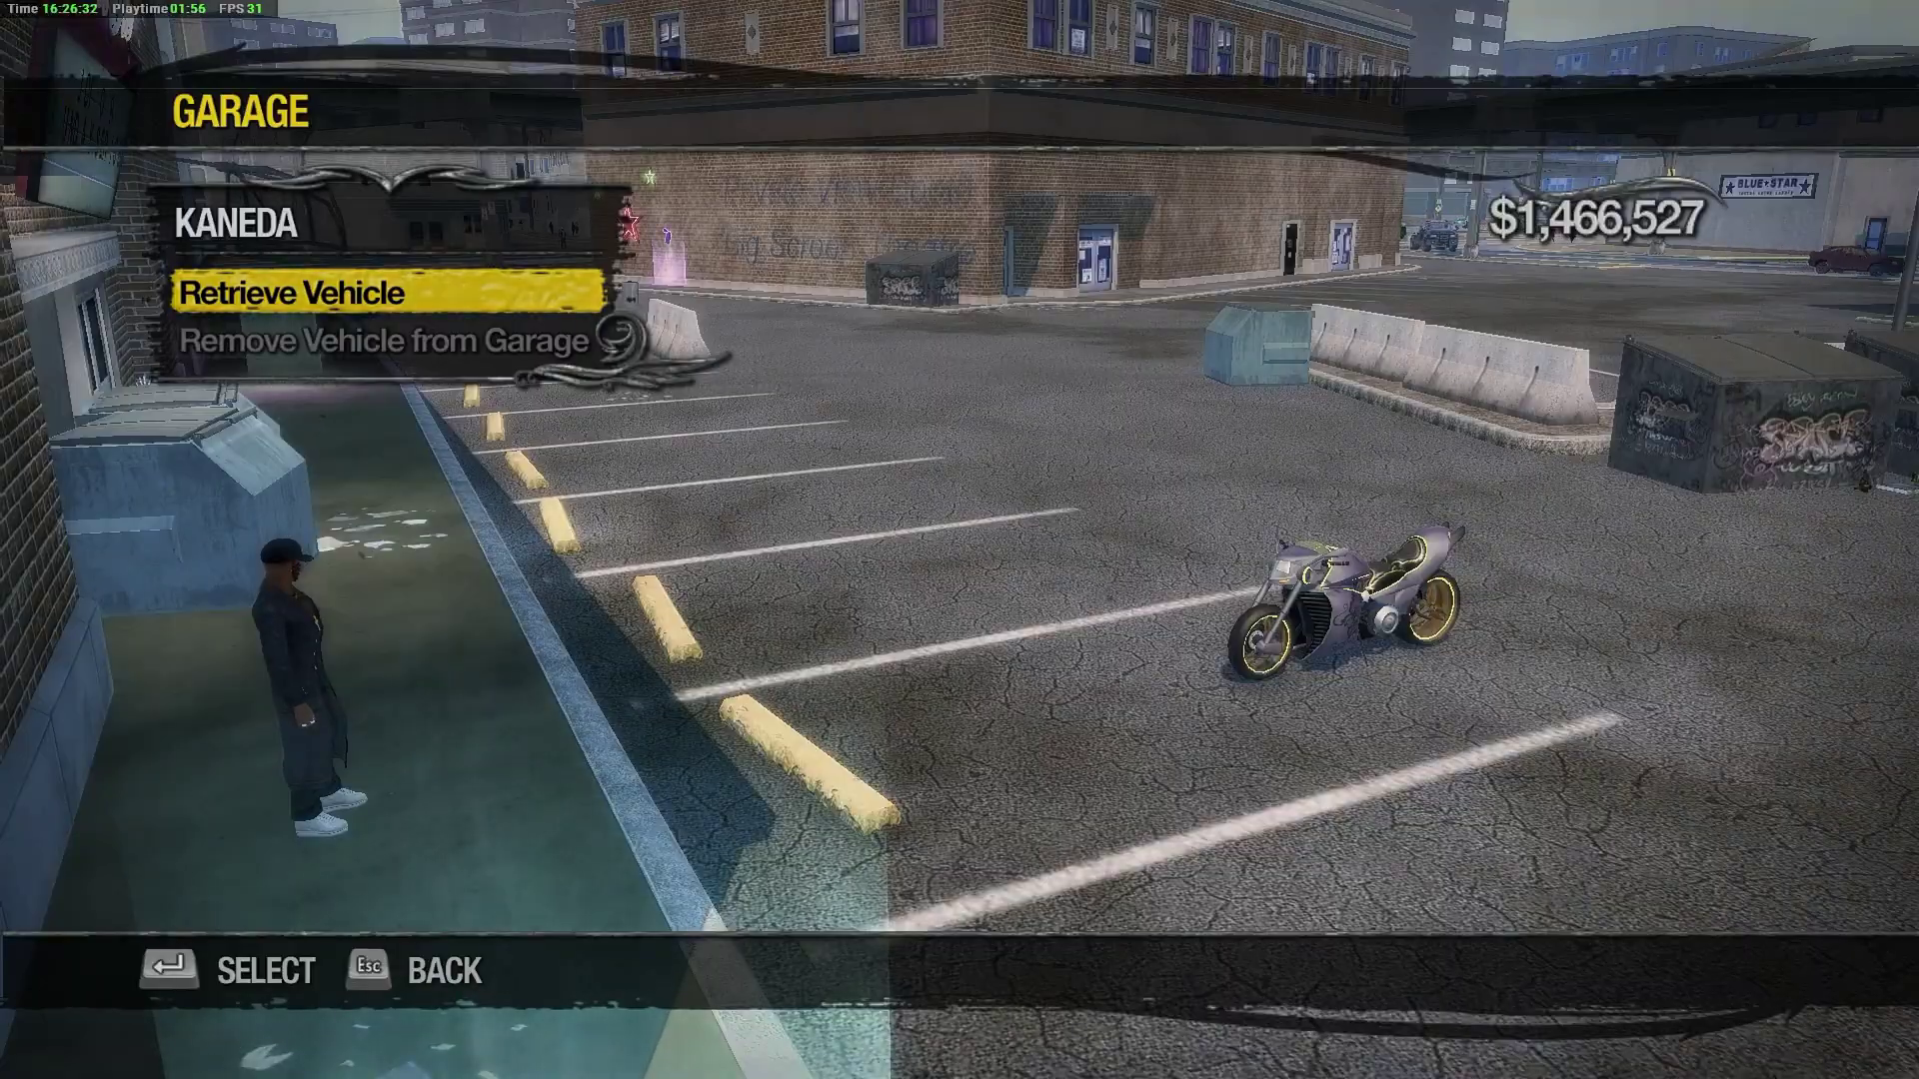
pyautogui.press('Return')
# Step: Mount the Kaneda and ride out of the alley down the street toward the intersection
pyautogui.press('w')
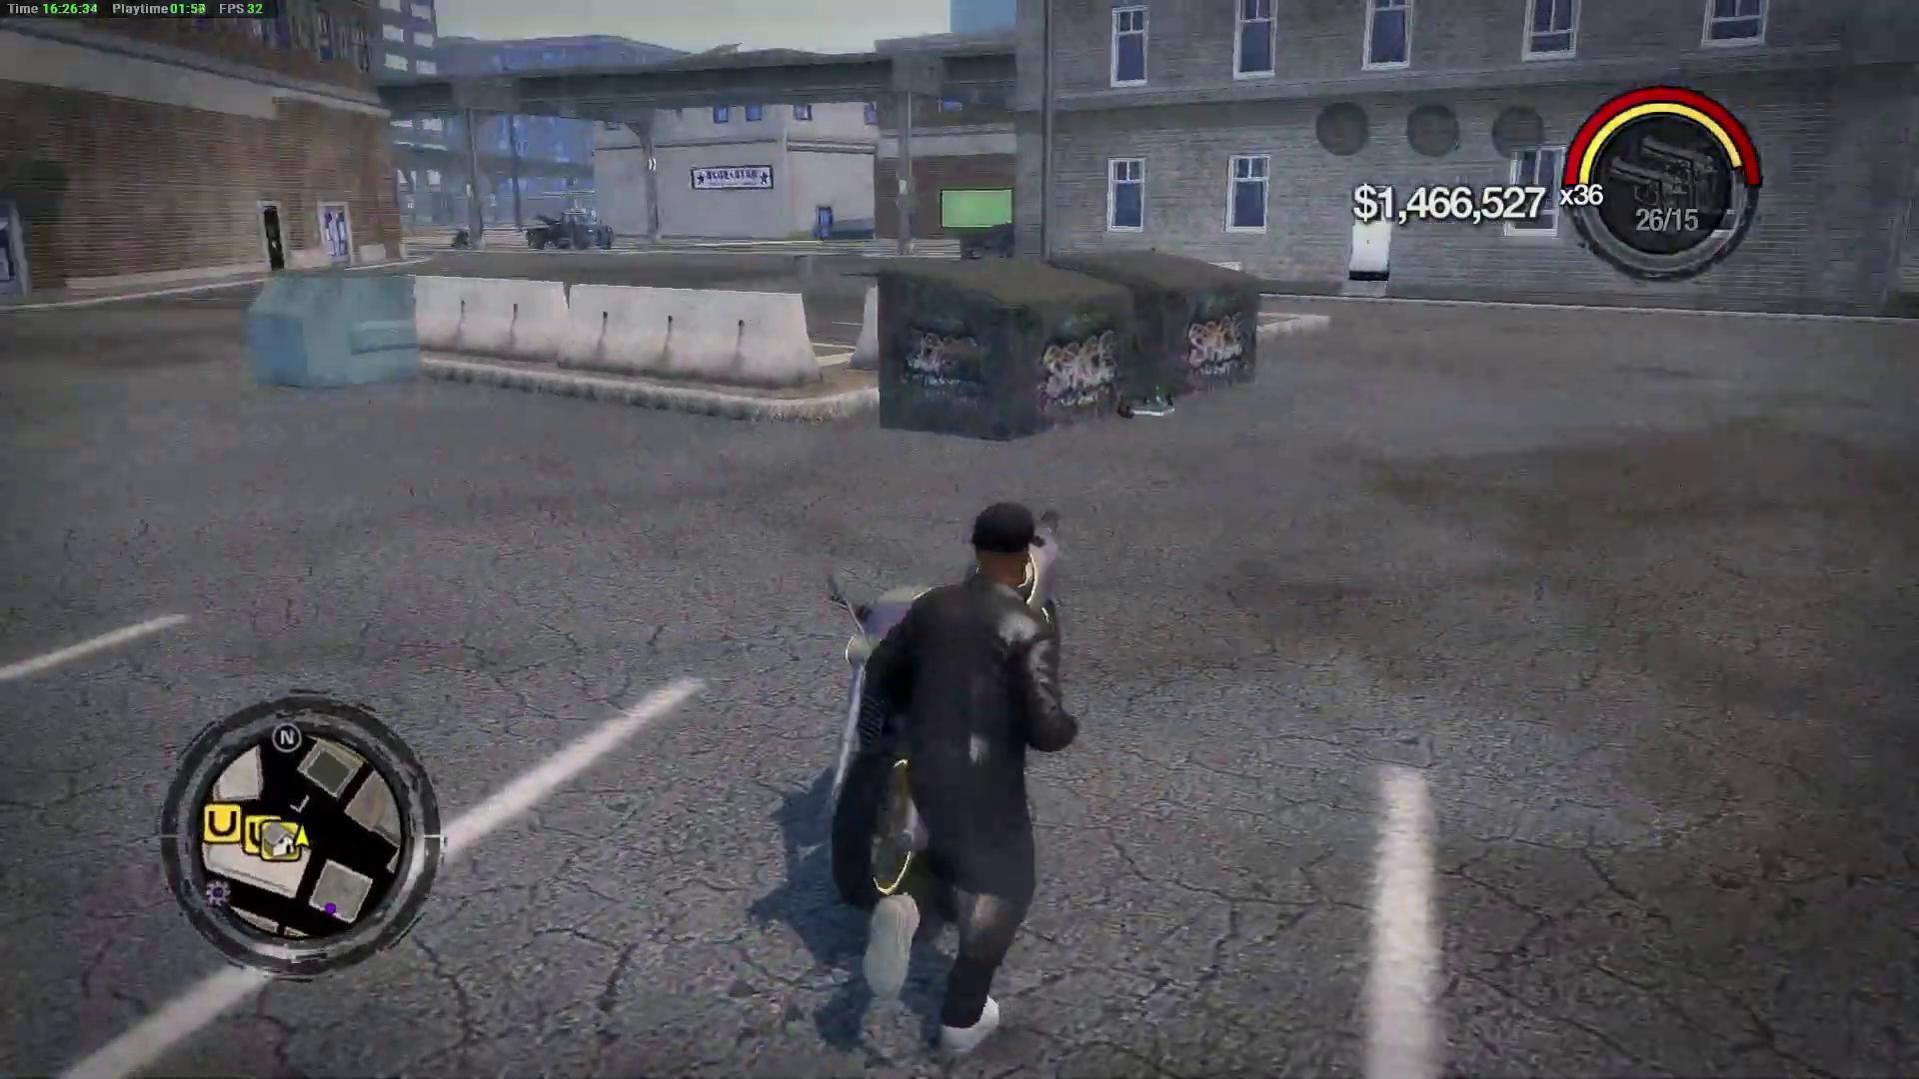
pyautogui.press('f')
pyautogui.press('w')
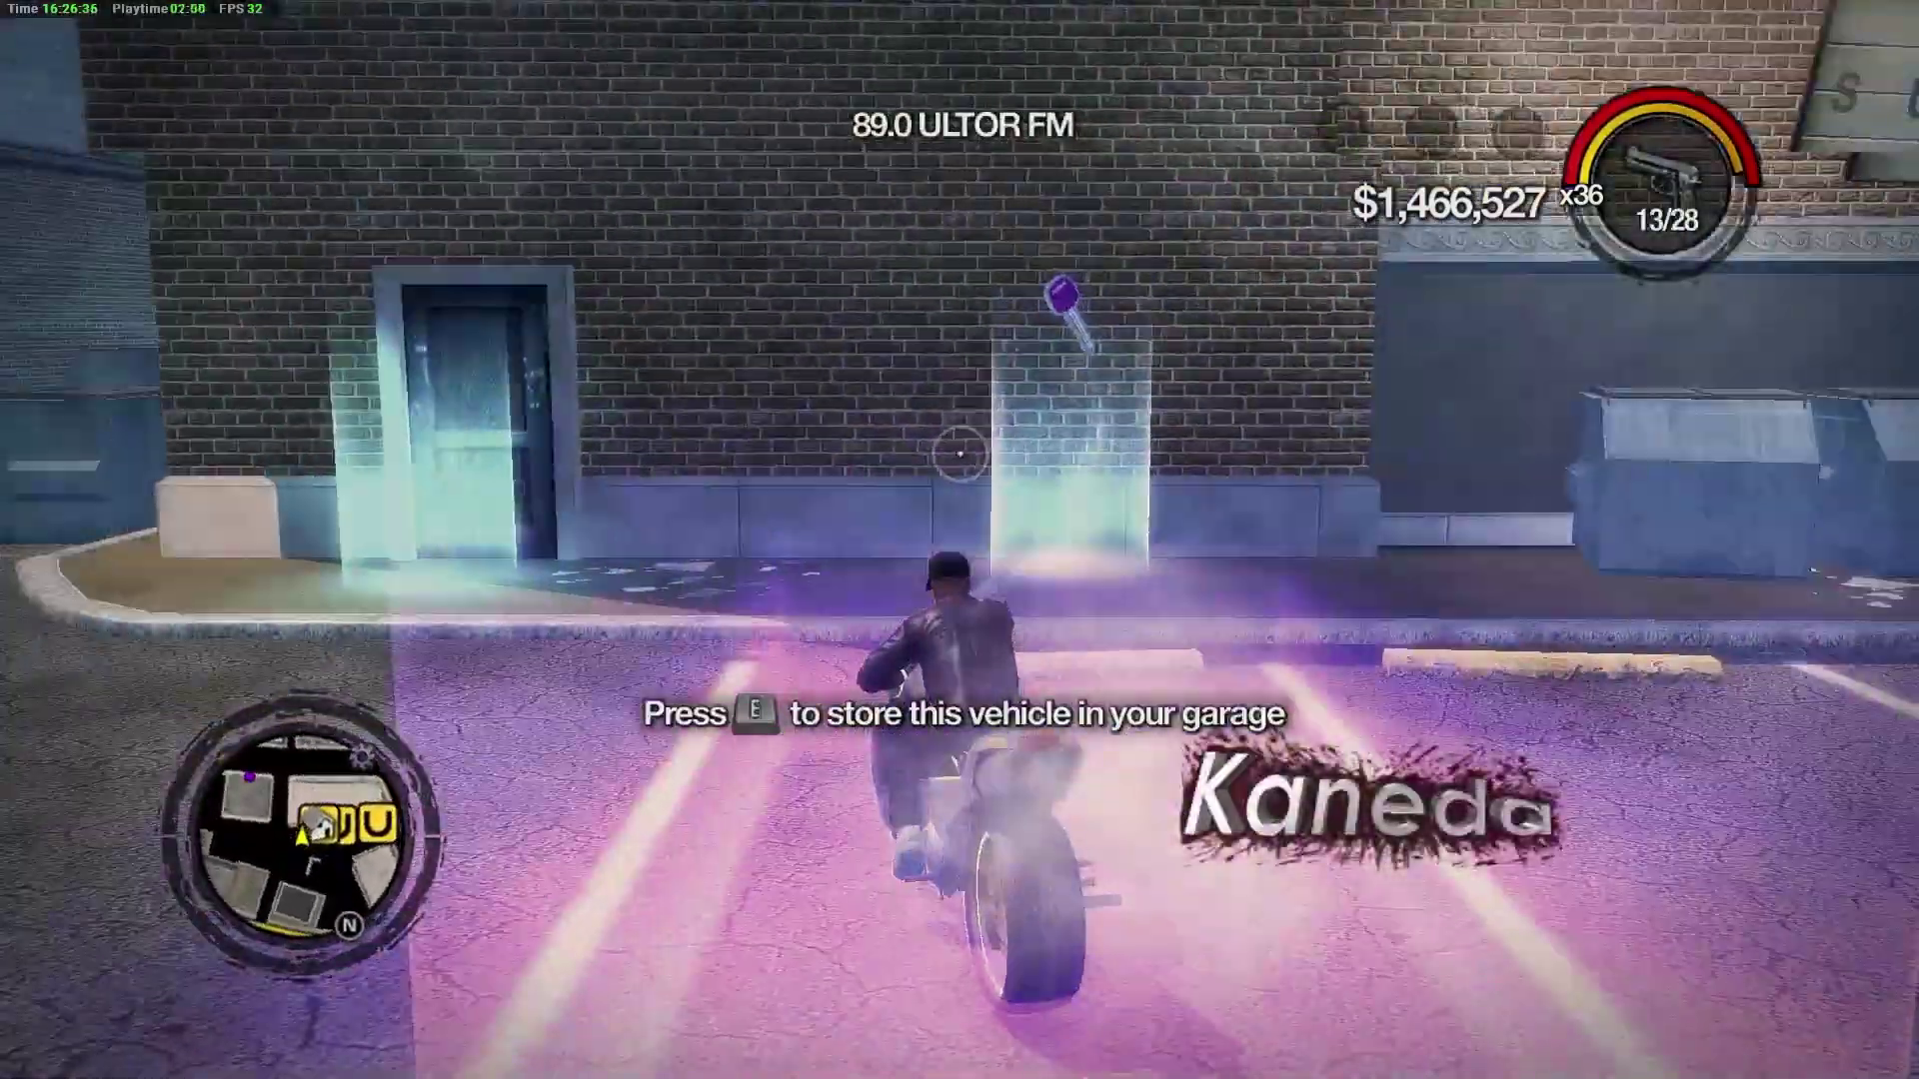
pyautogui.press('a')
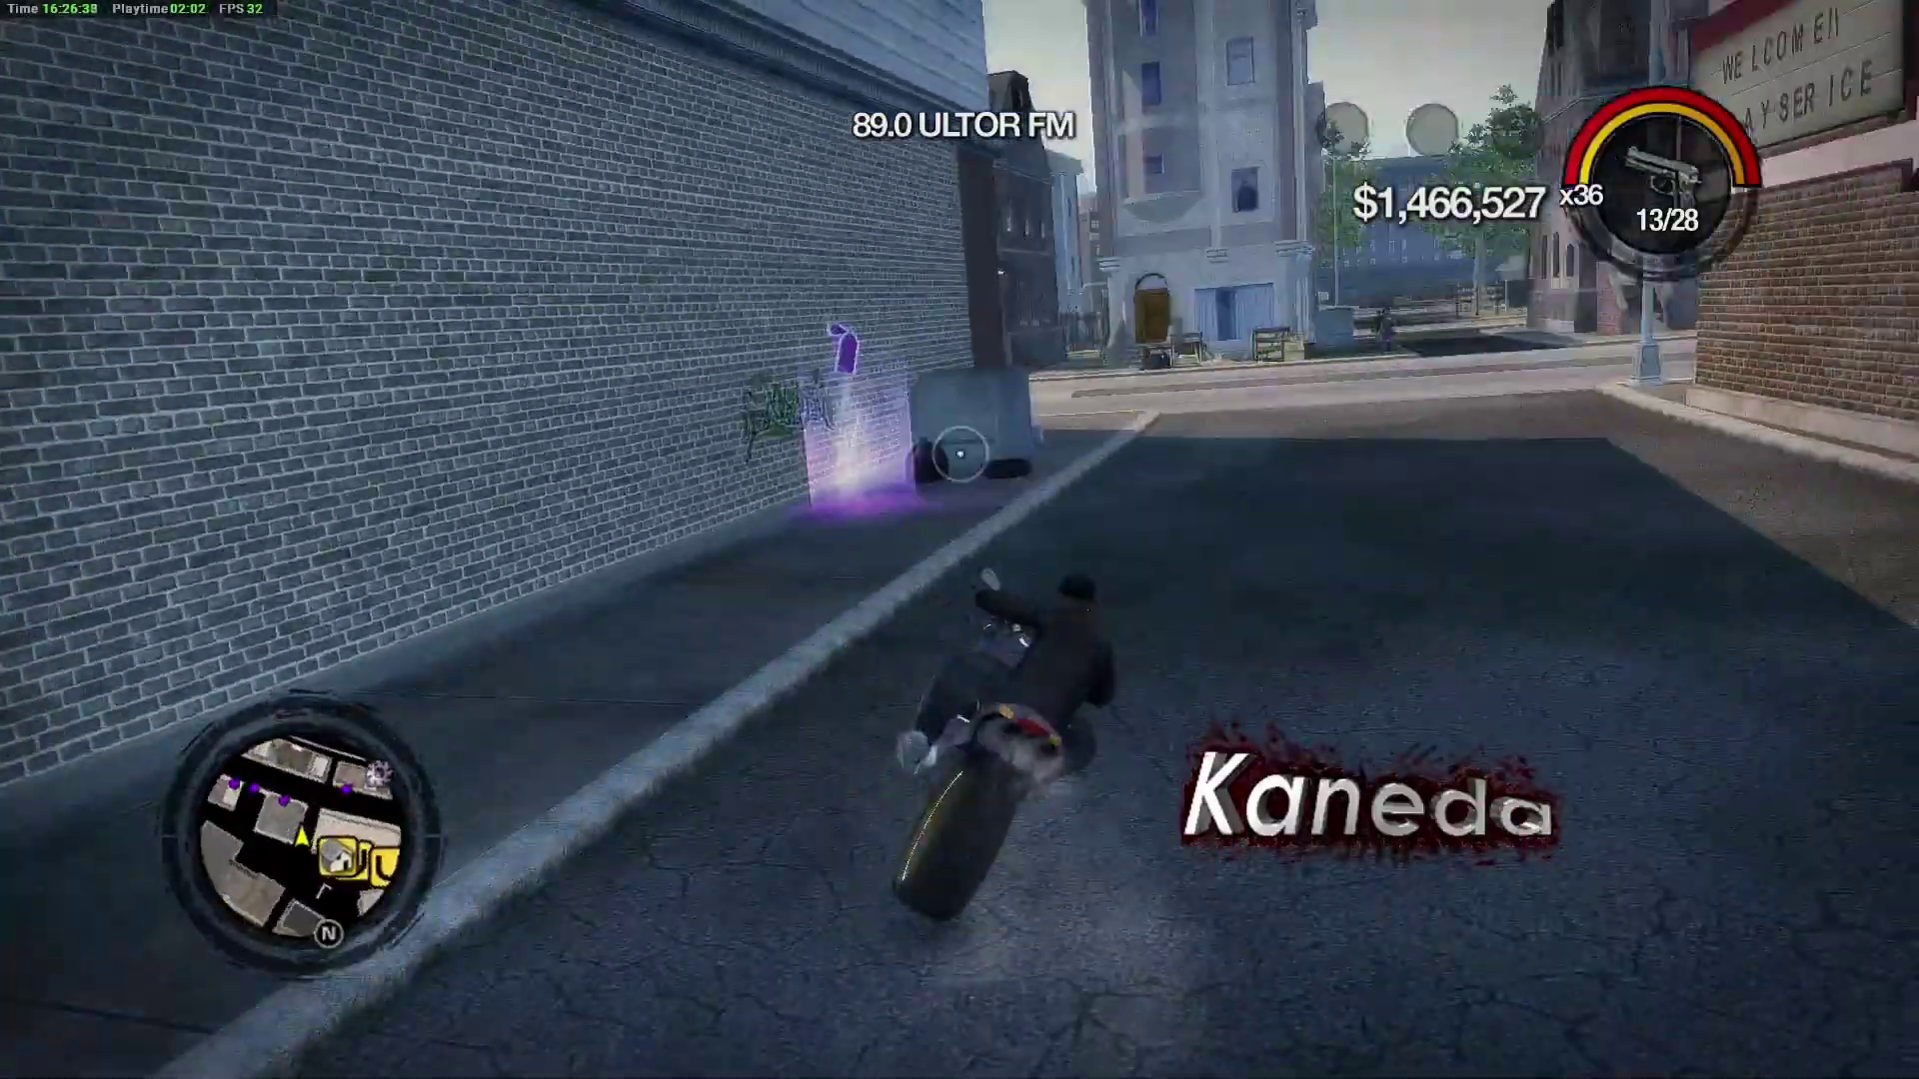
pyautogui.press('d')
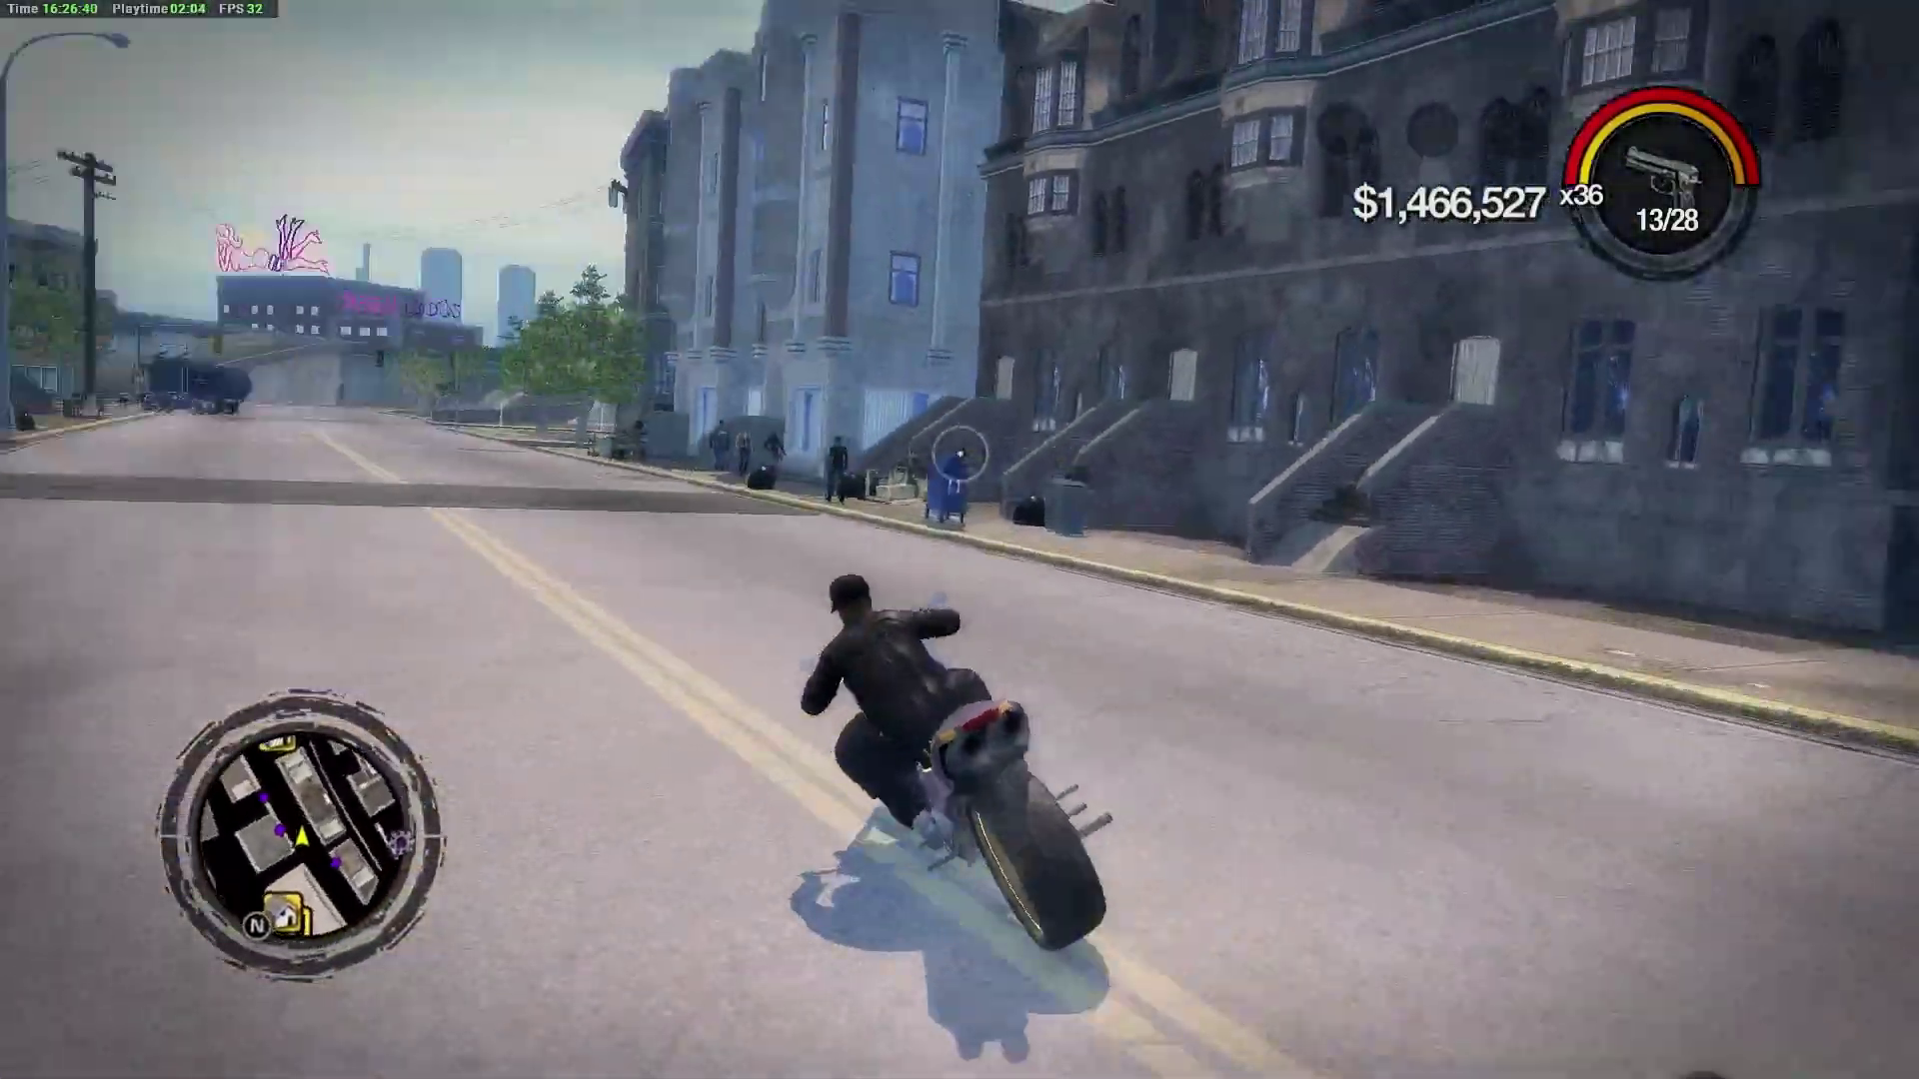
pyautogui.press('a')
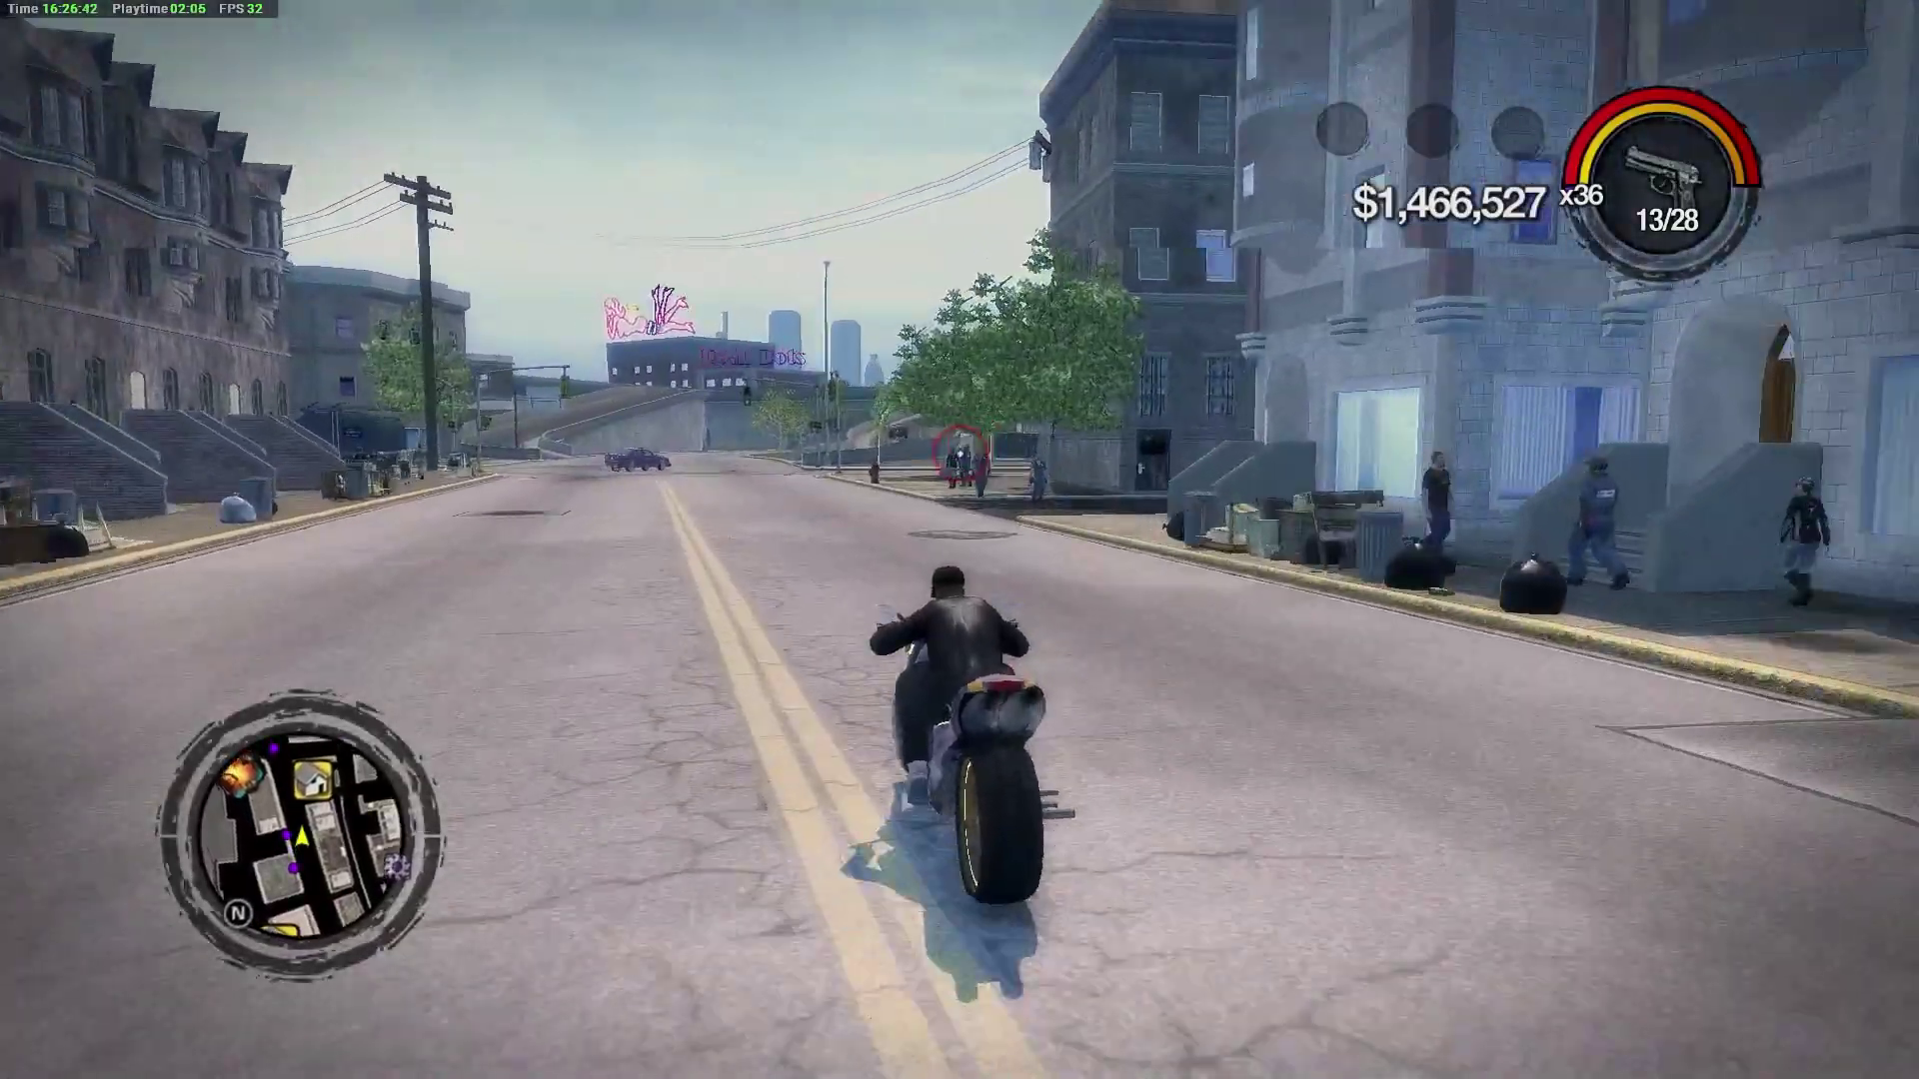
pyautogui.press('d')
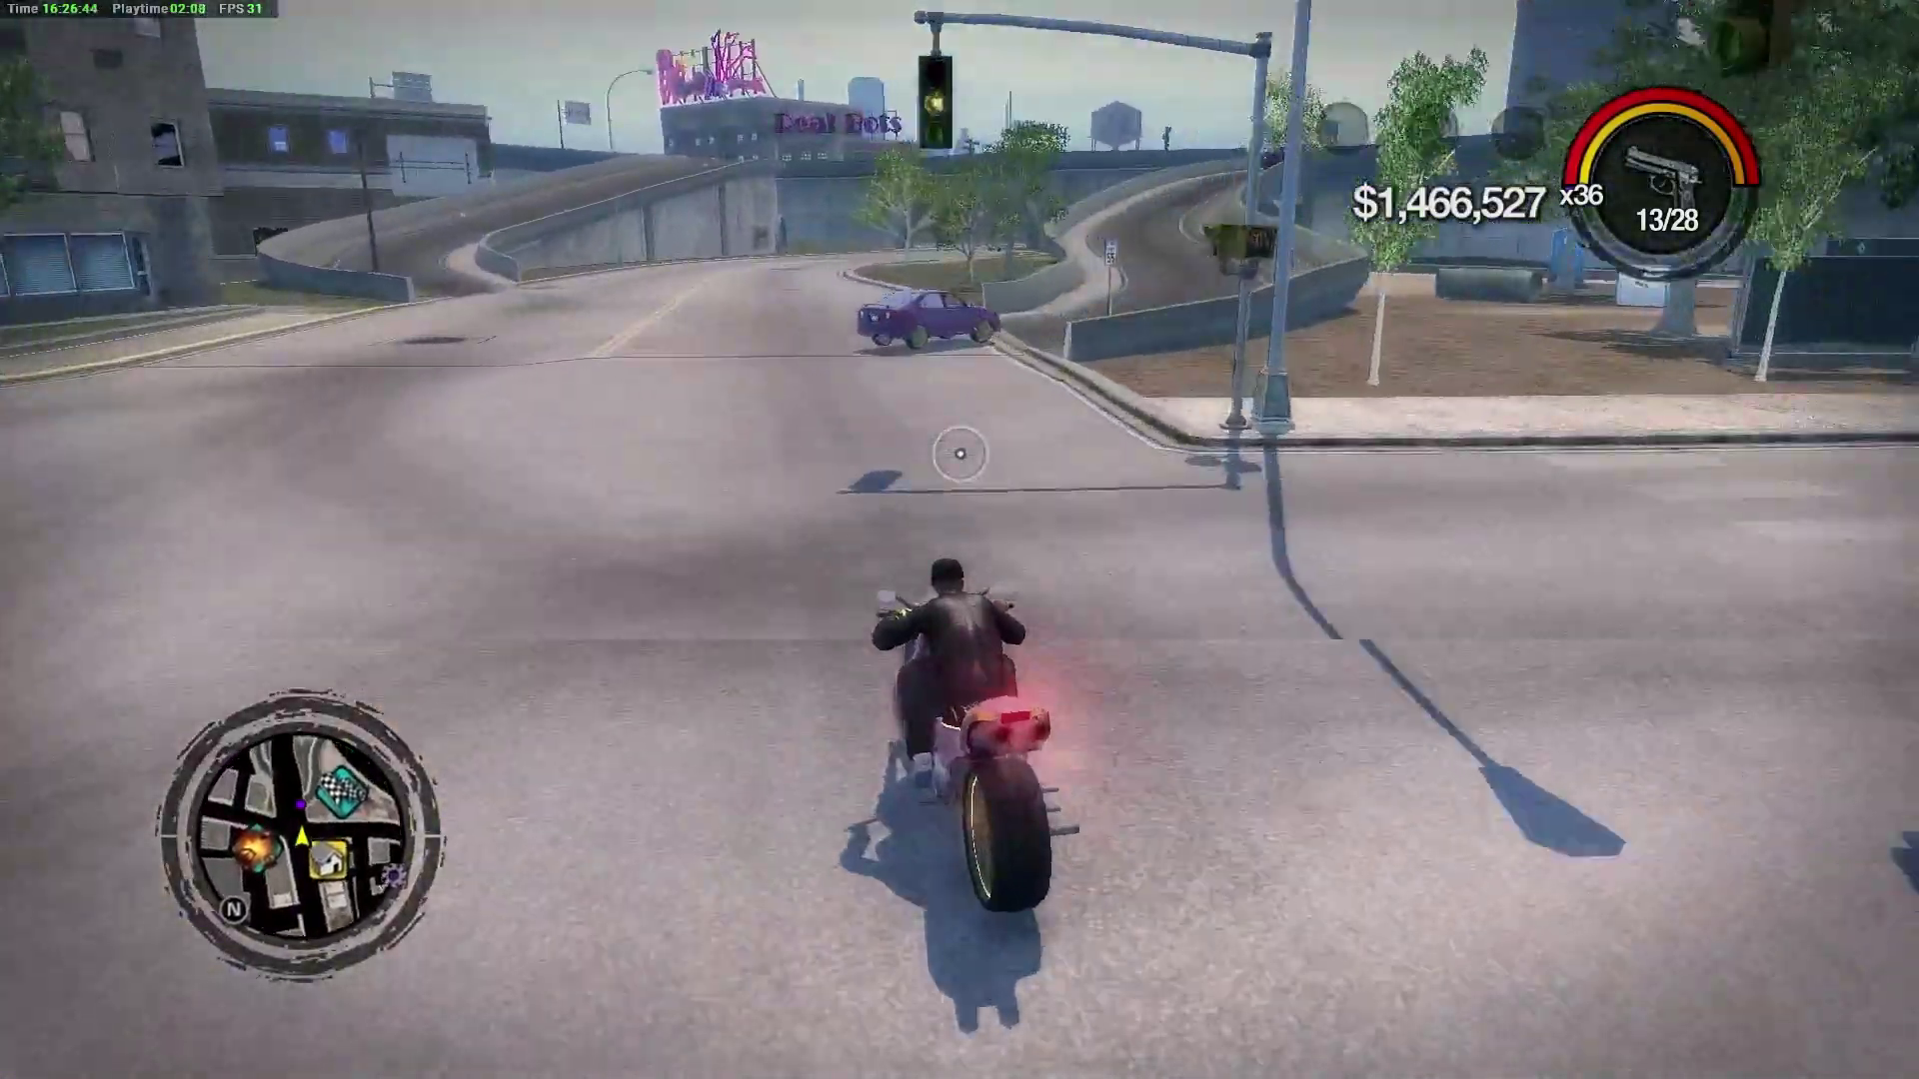
# Step: Turn toward the overpass, climb the ramp by the graffiti wall, and ride under the overpass
pyautogui.press('a')
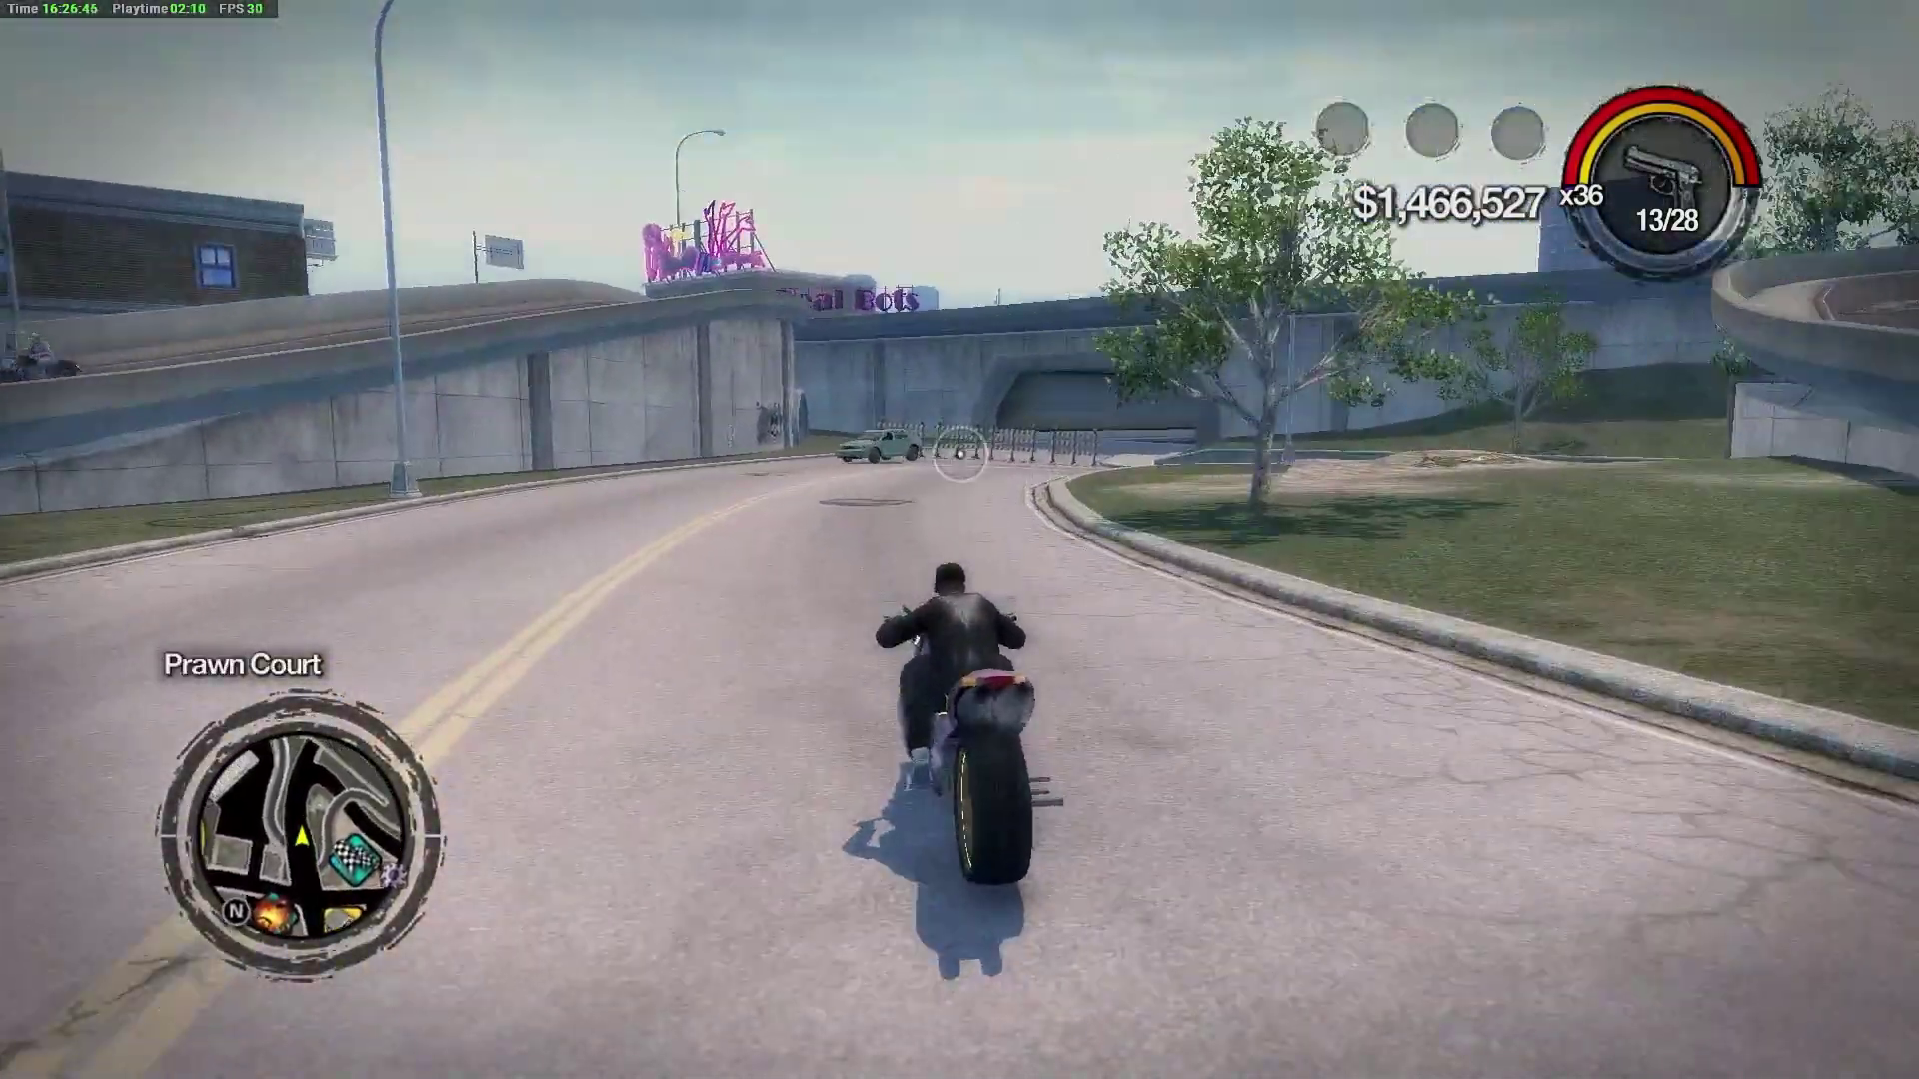
pyautogui.press('d')
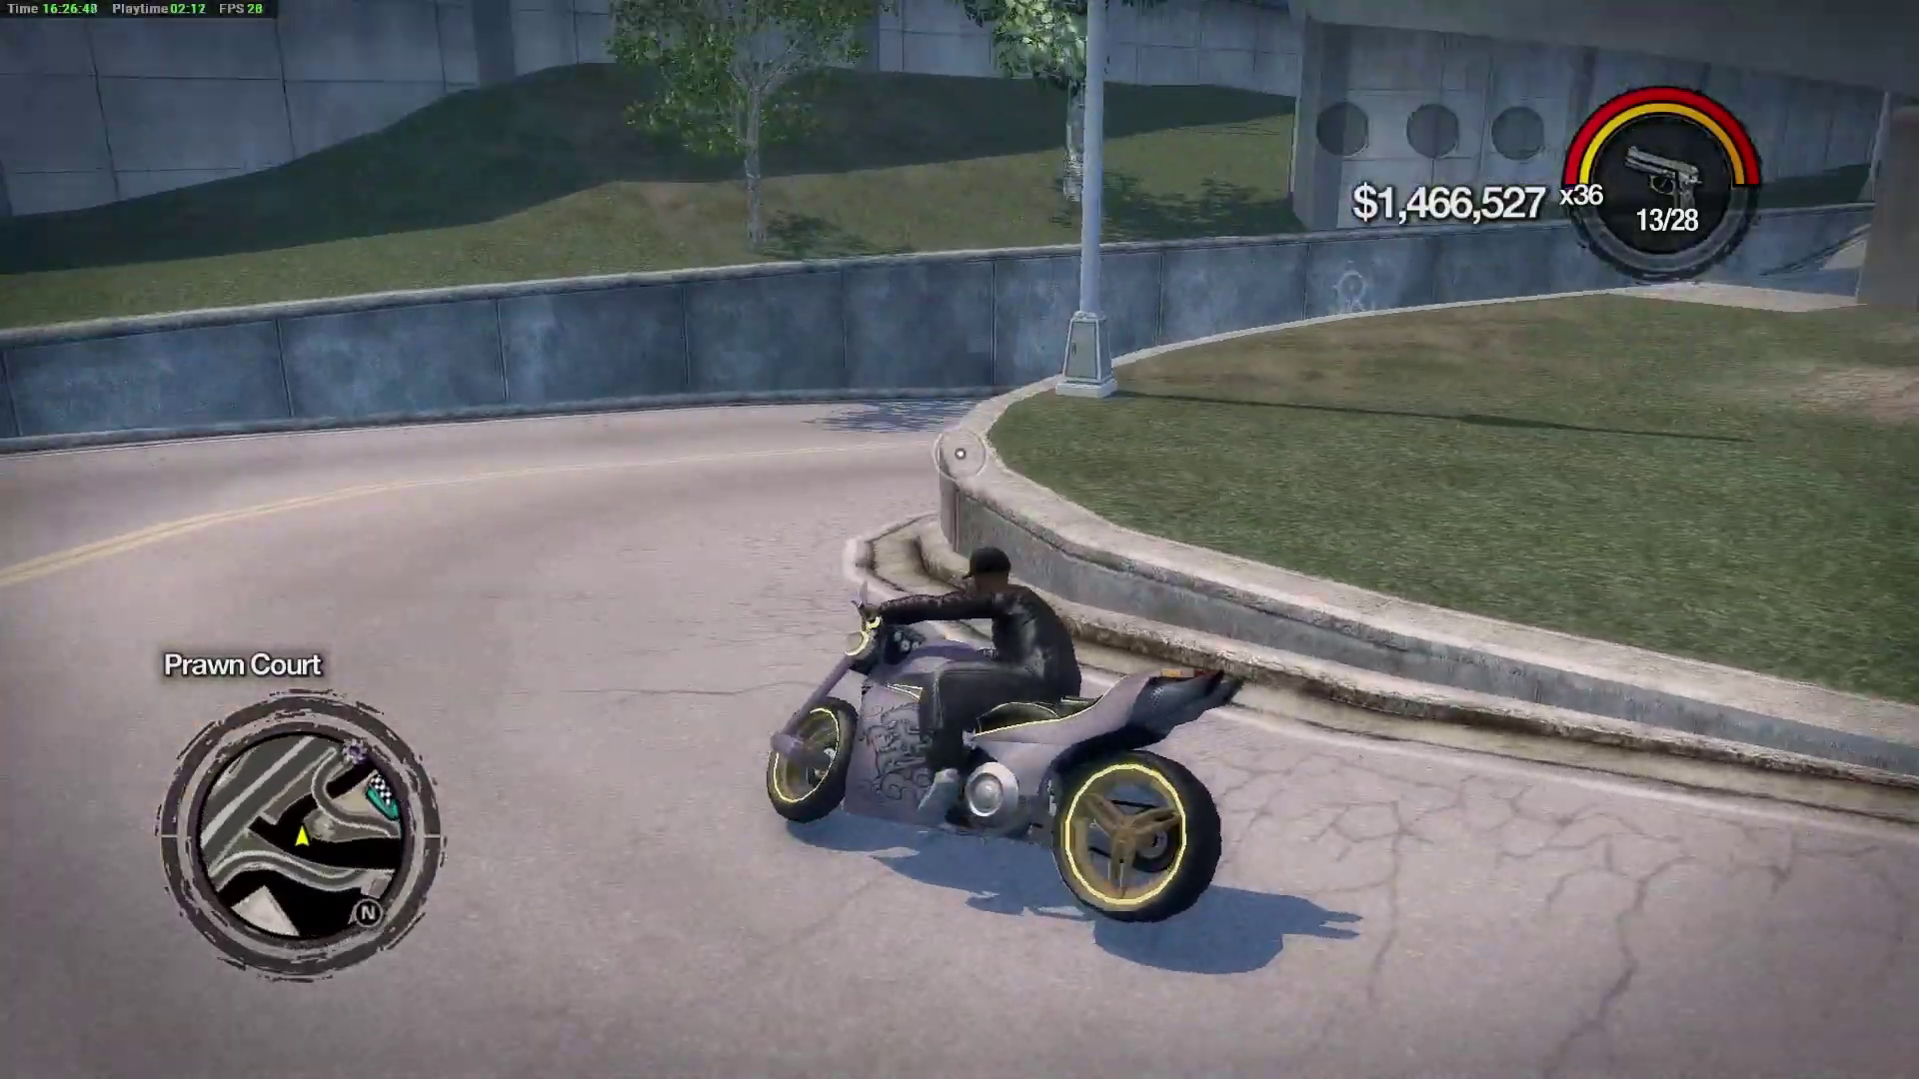
pyautogui.press('d')
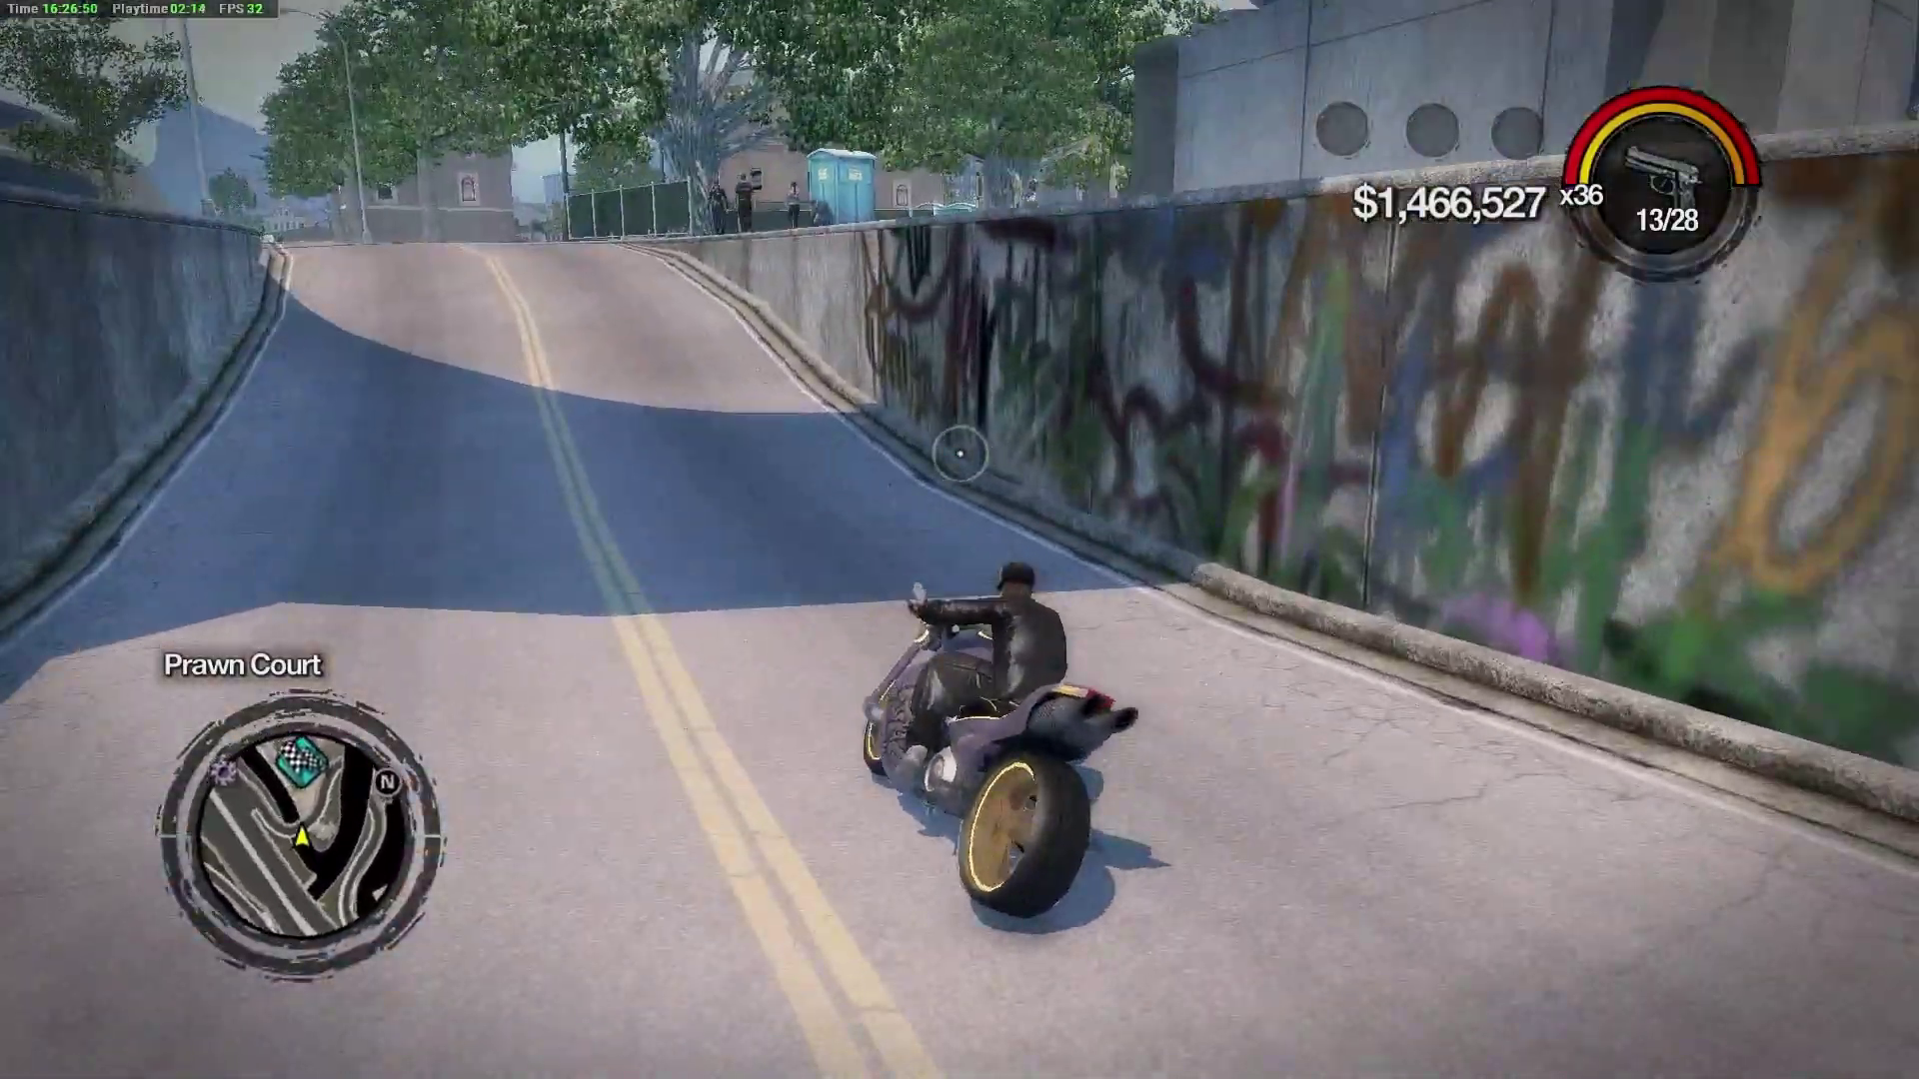
pyautogui.press('a')
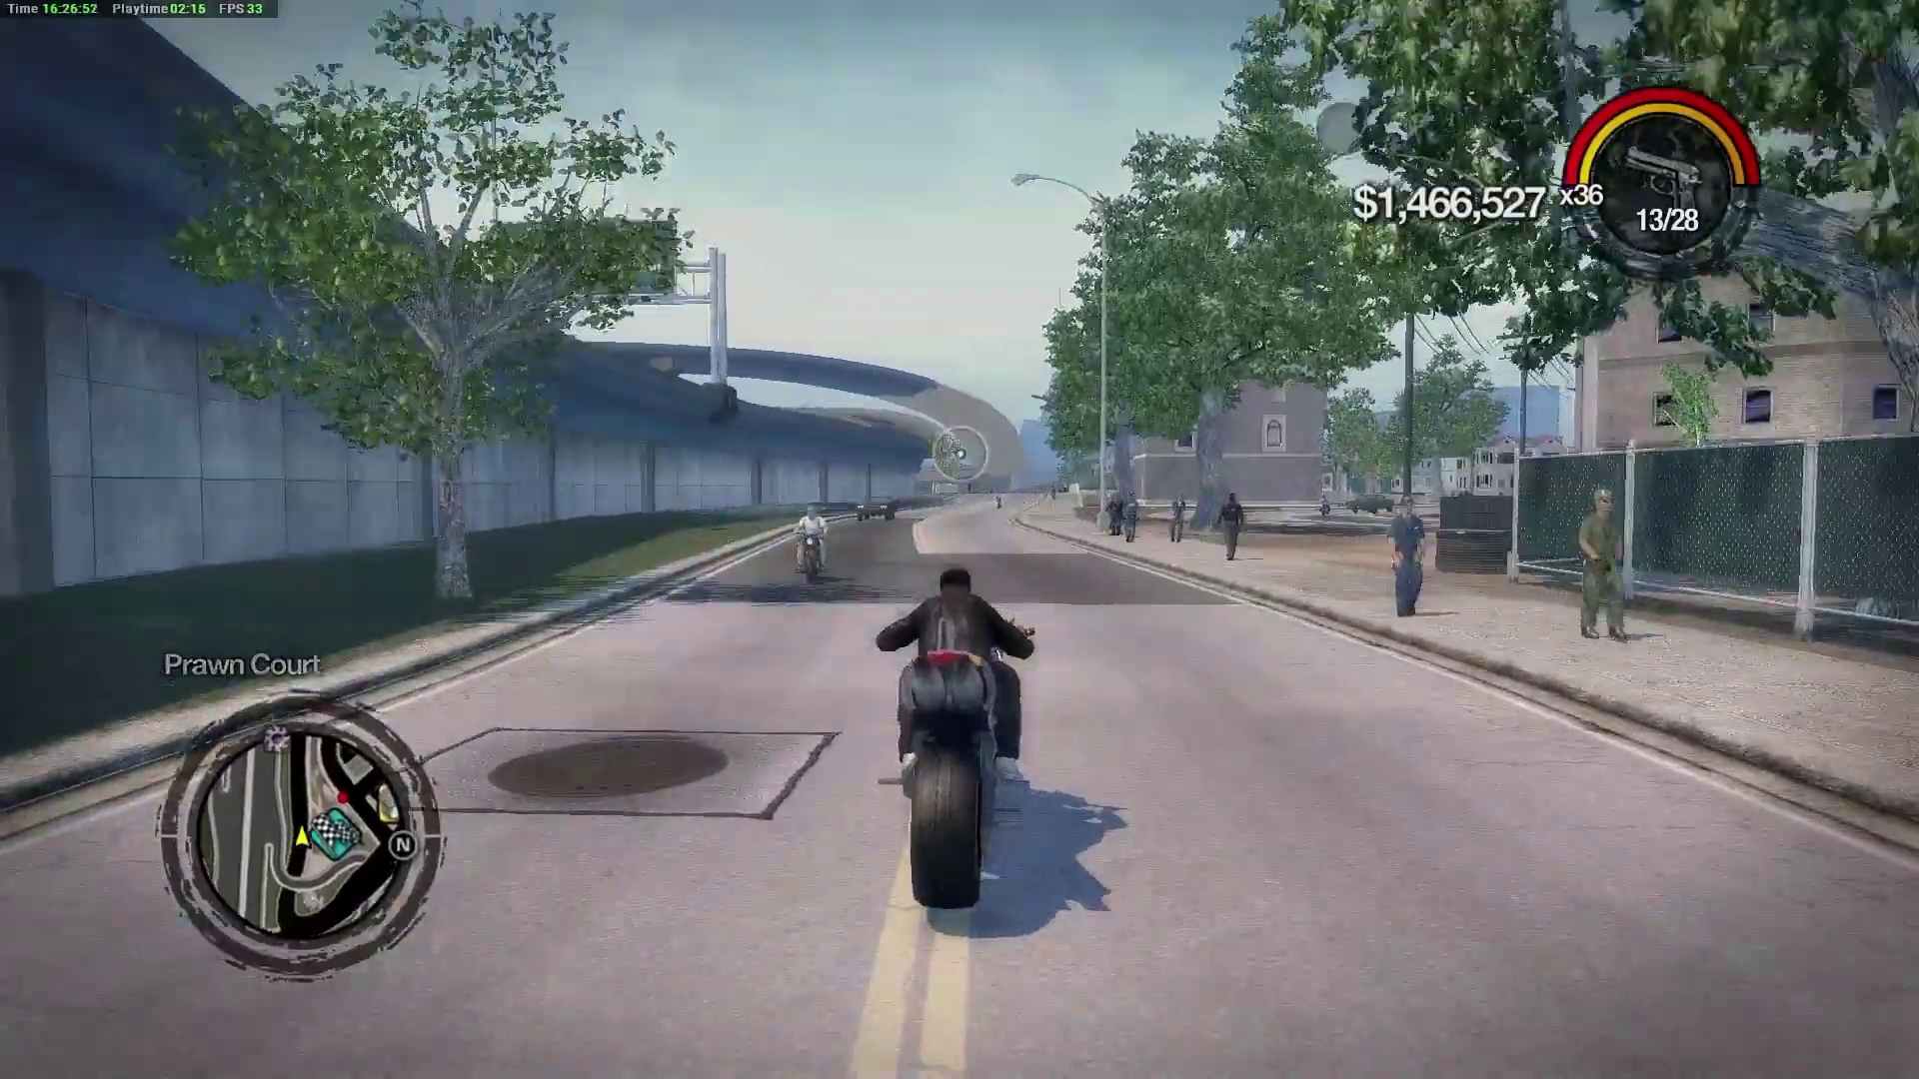
pyautogui.press('w')
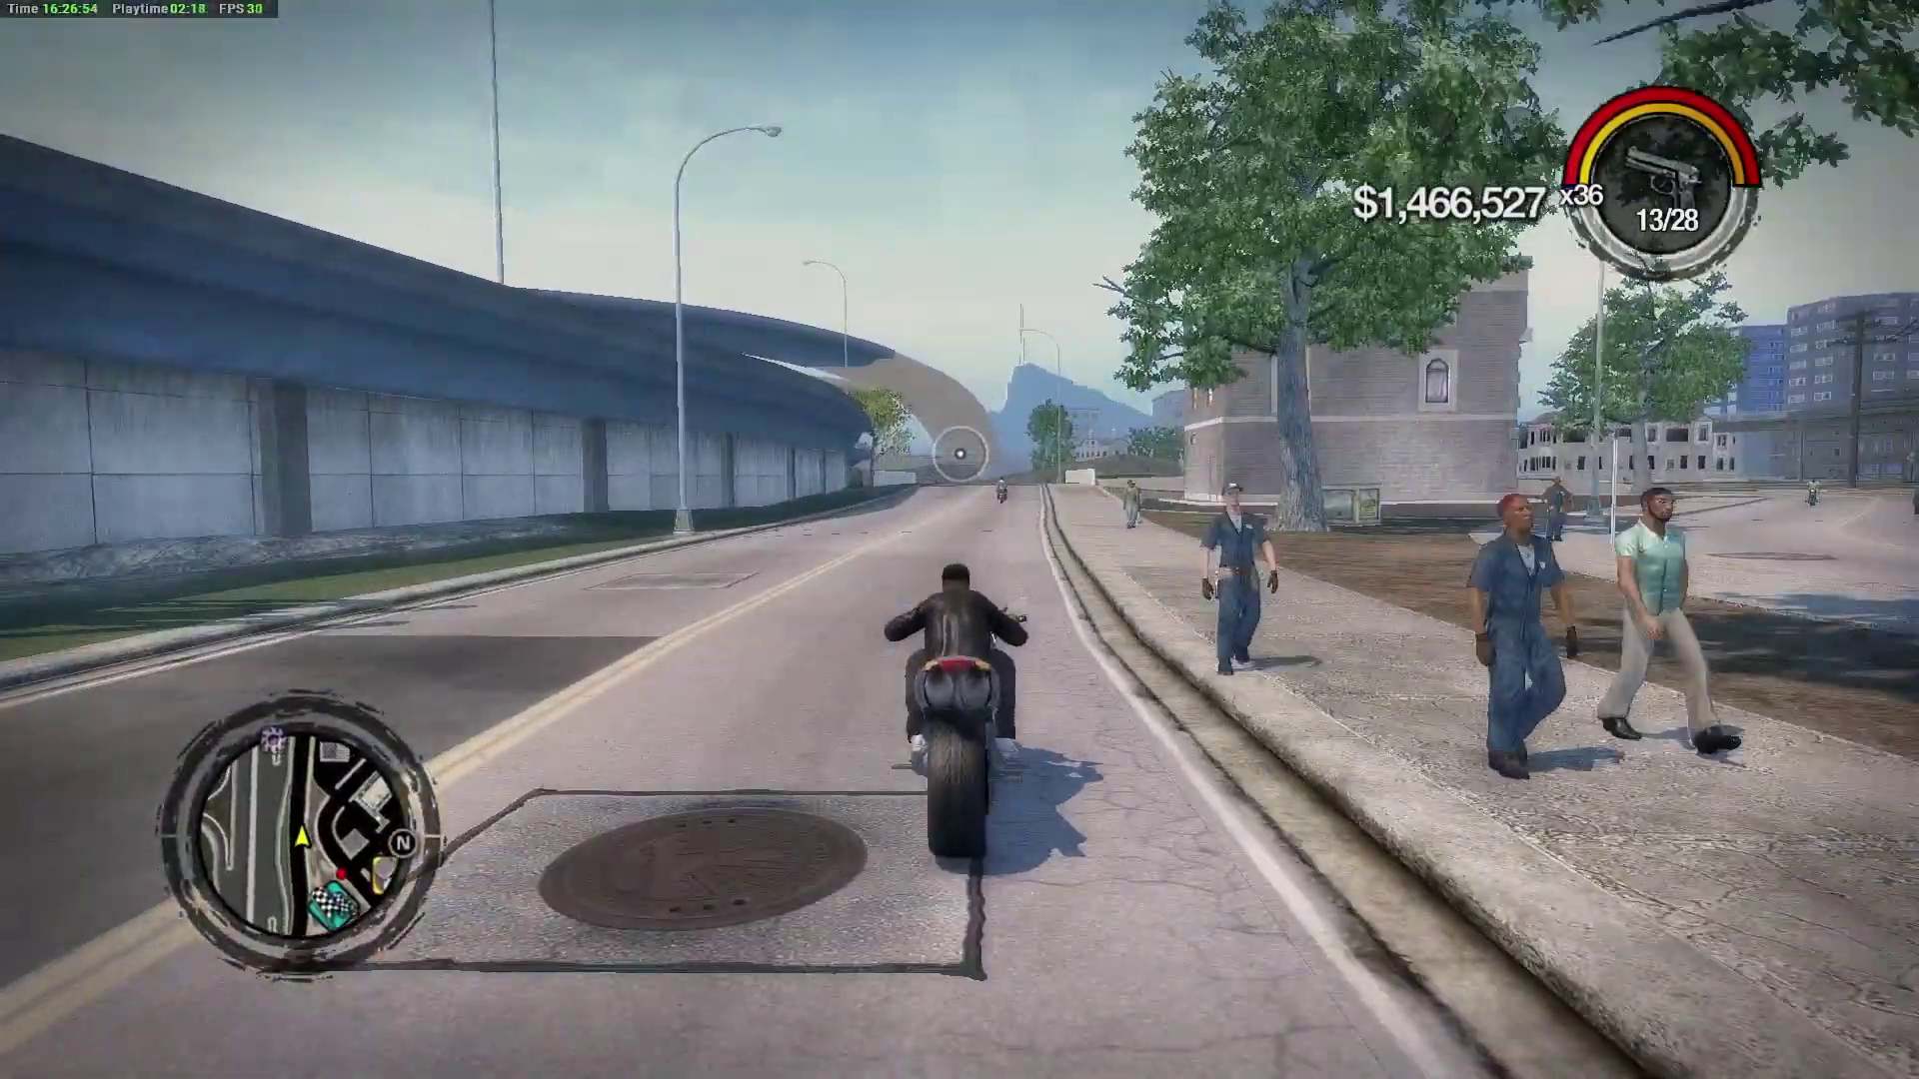
pyautogui.press('w')
pyautogui.press('w')
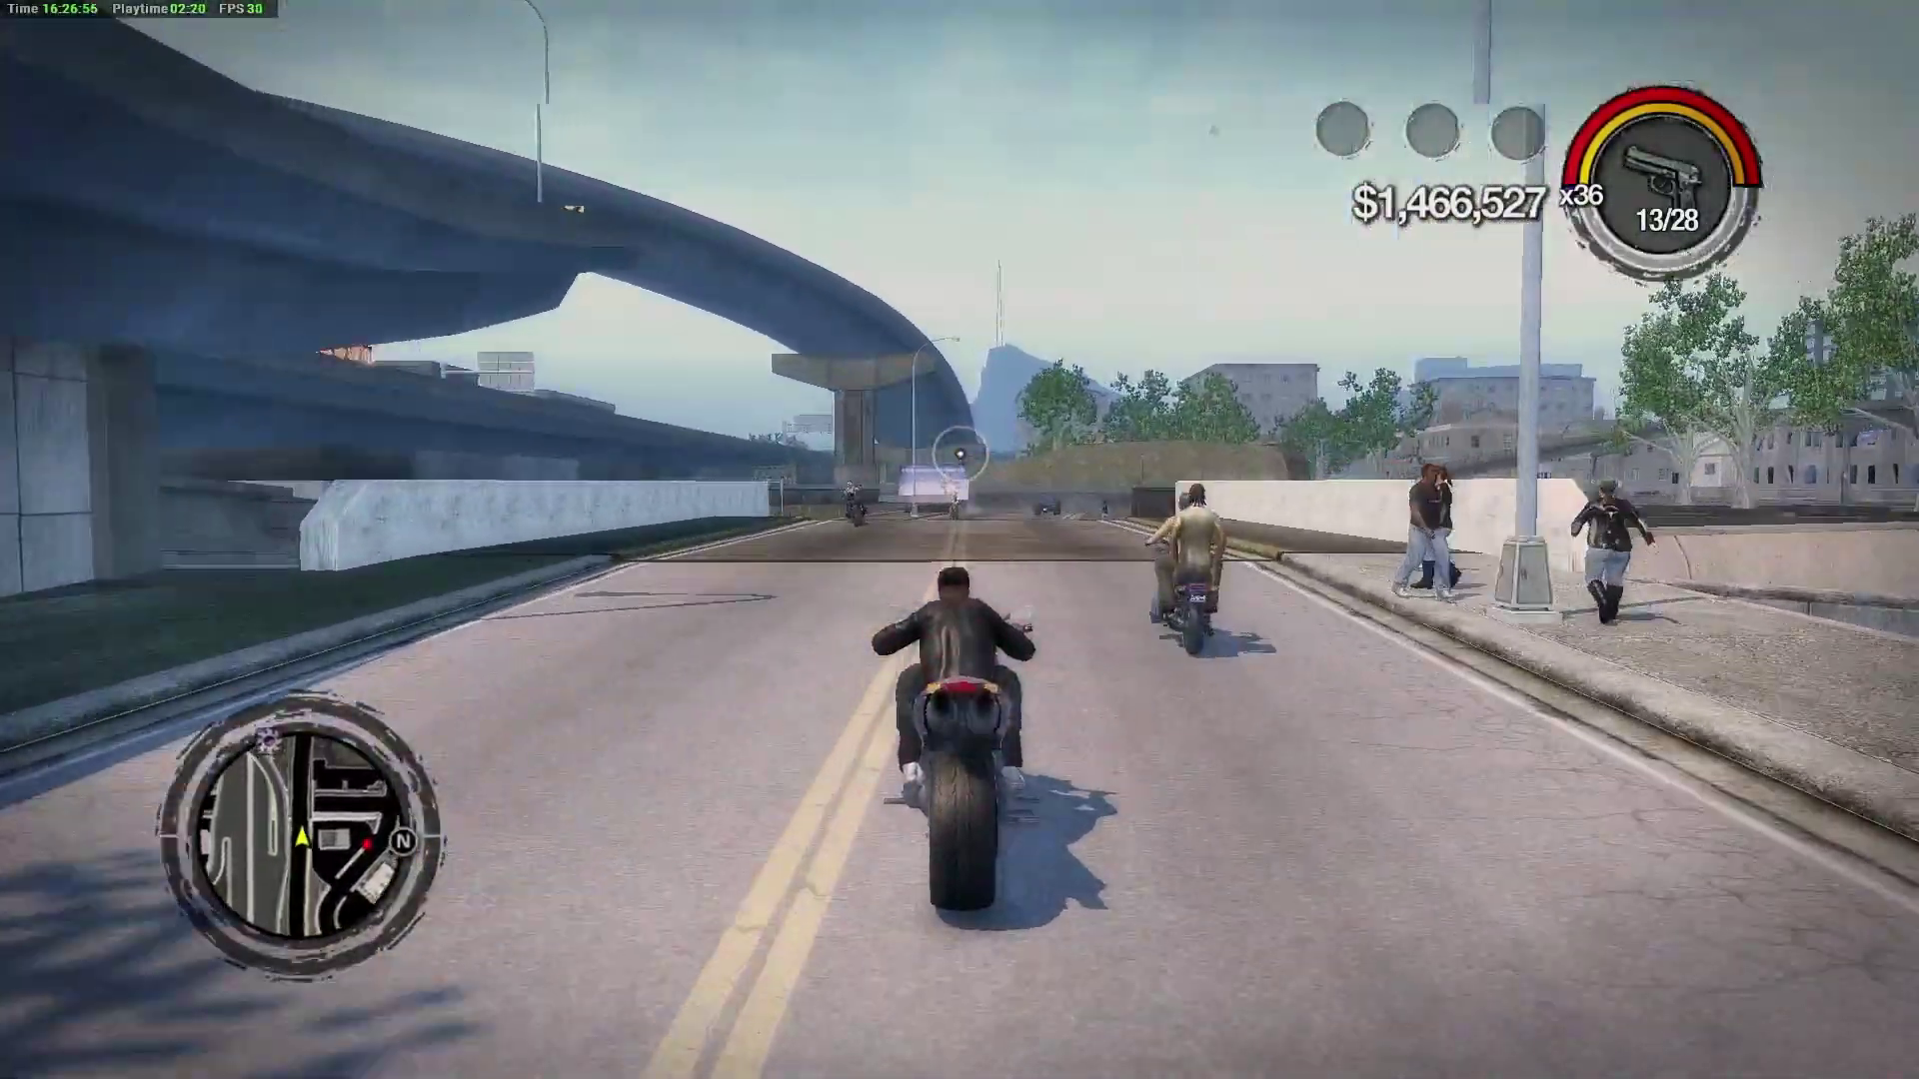
pyautogui.press('w')
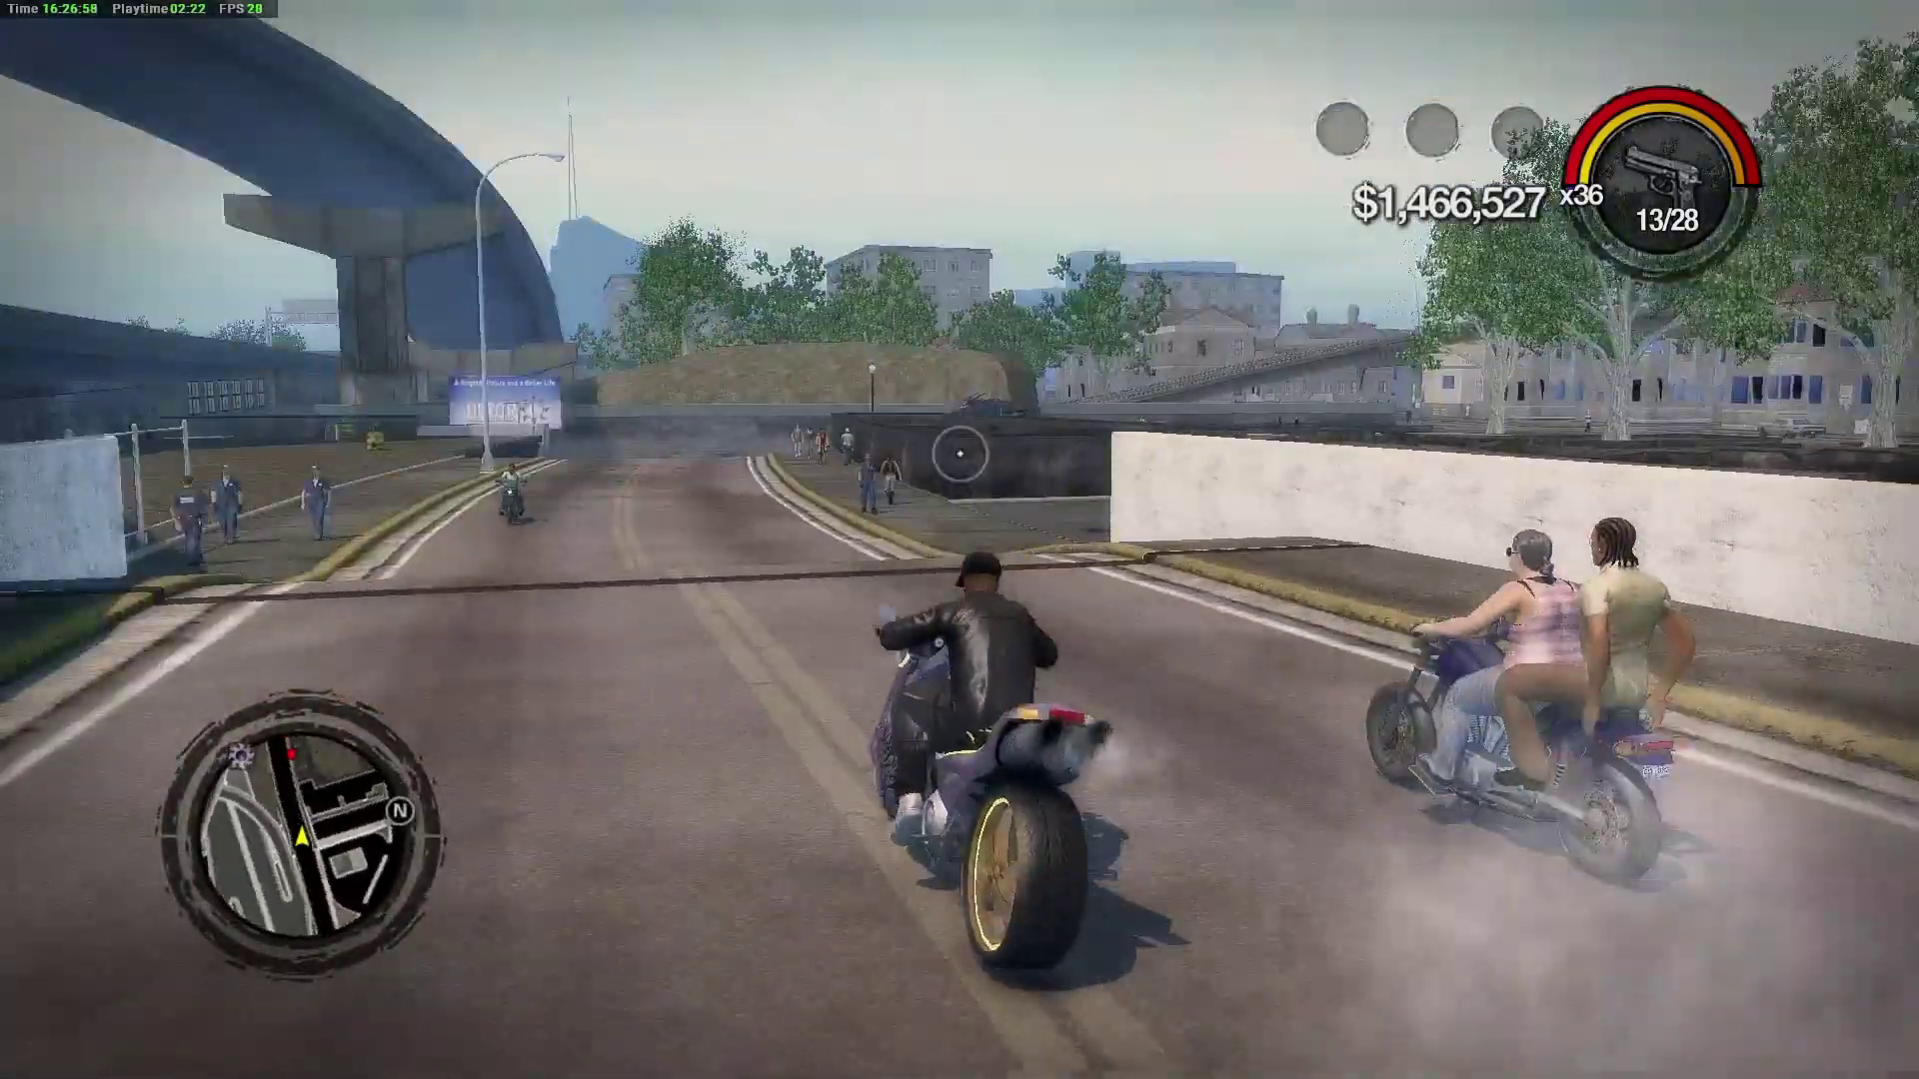